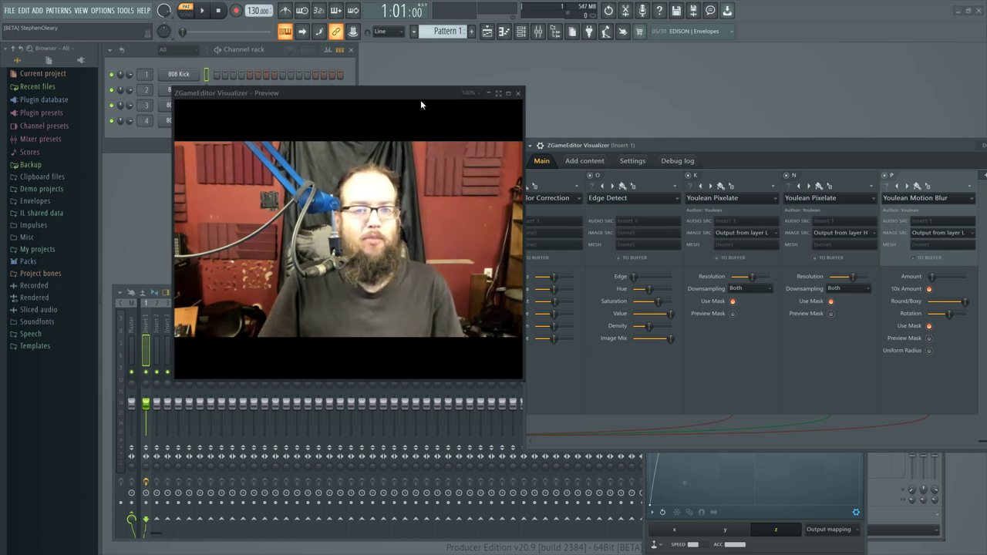
Arrange the preview and the visualizer editor side by side and bring the first effect layers, starting with layer A, into view
drag(378, 104, 316, 105)
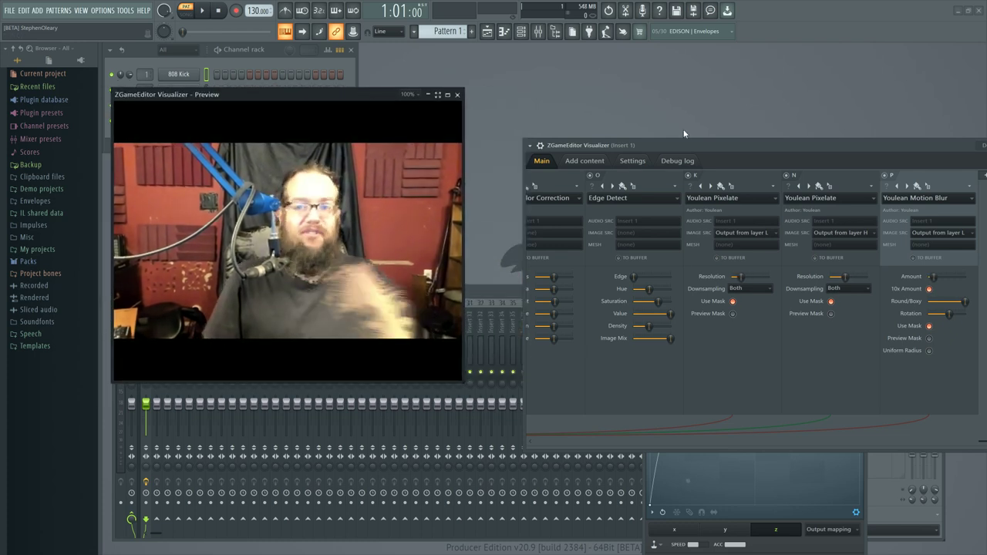
drag(666, 146, 604, 115)
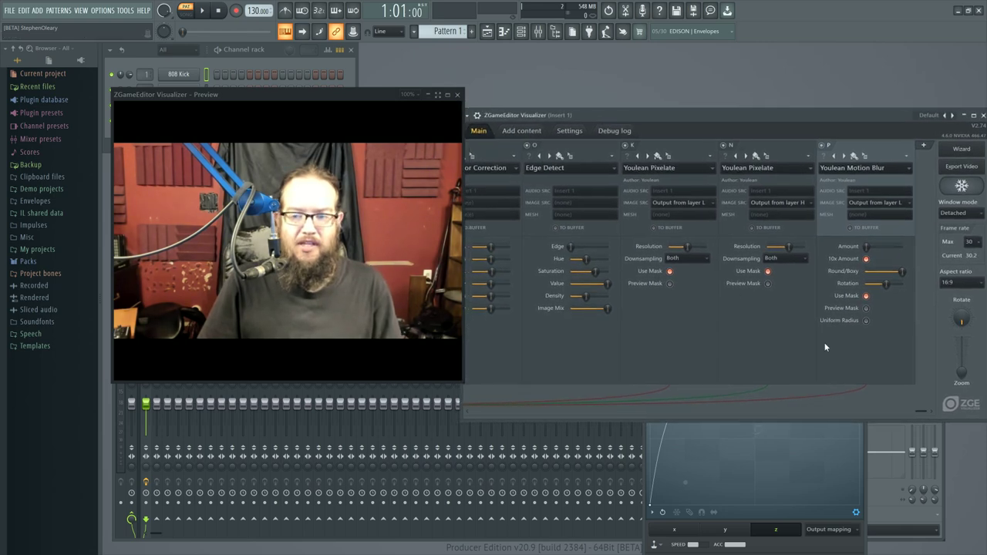
drag(917, 412, 638, 404)
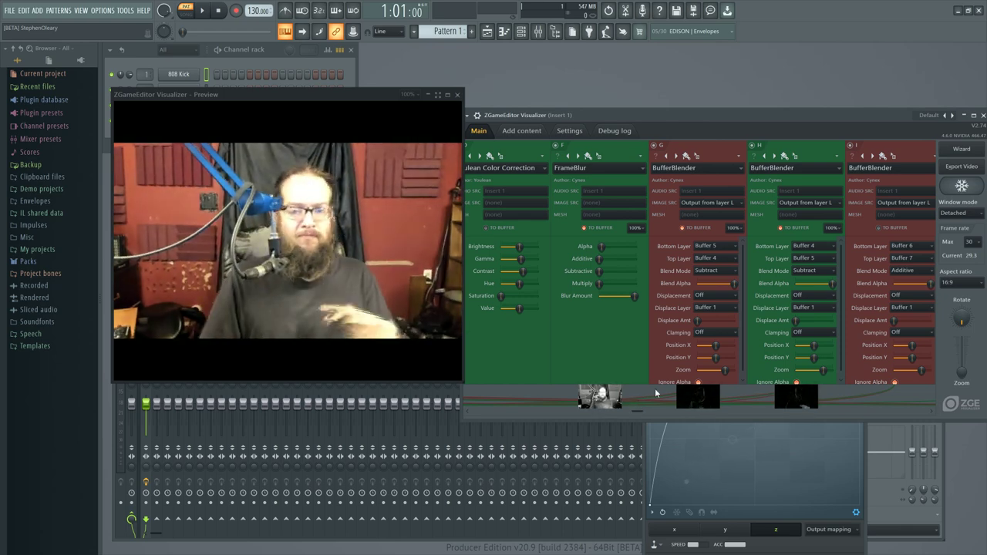
drag(639, 415, 479, 414)
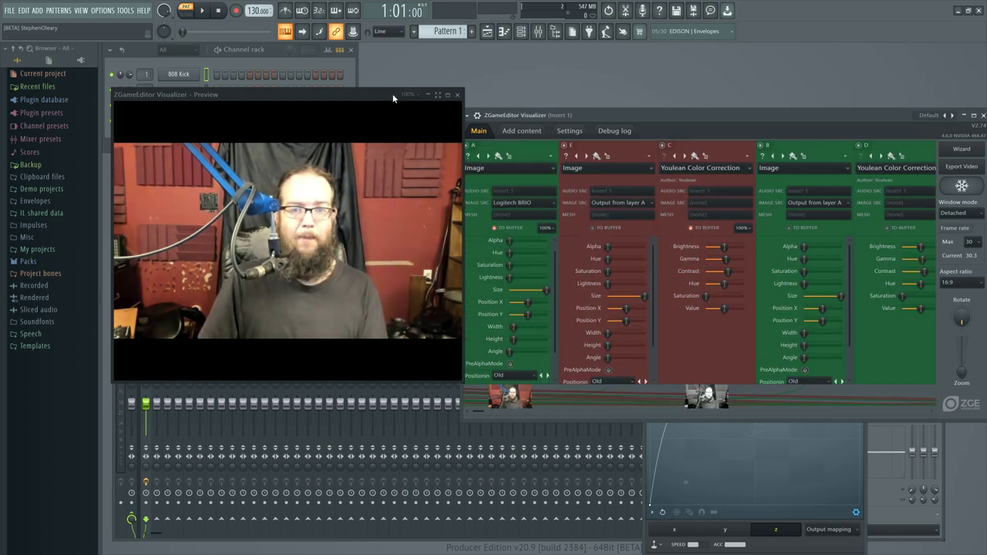
drag(394, 93, 382, 93)
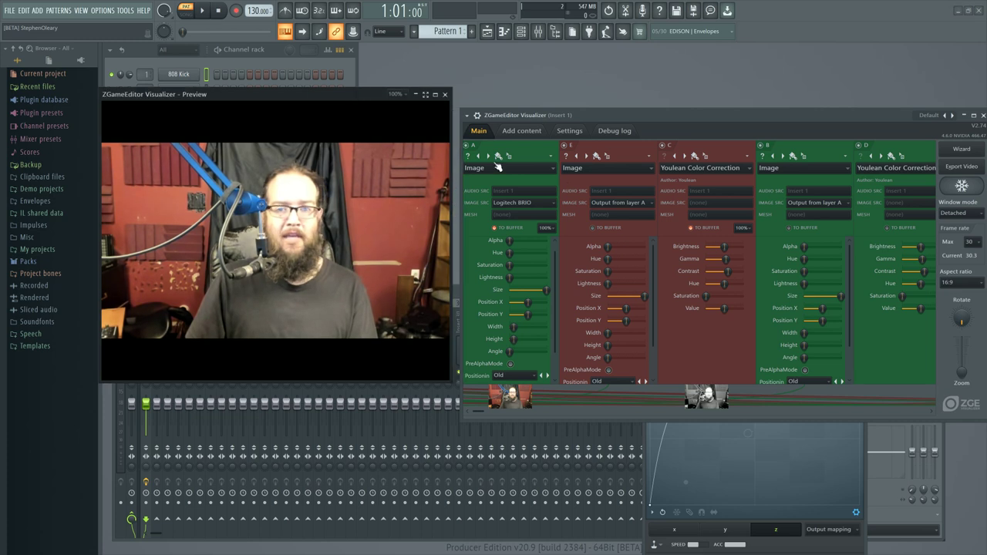
Check the webcam source in the added content and choose the Image effect for layer A
click(521, 131)
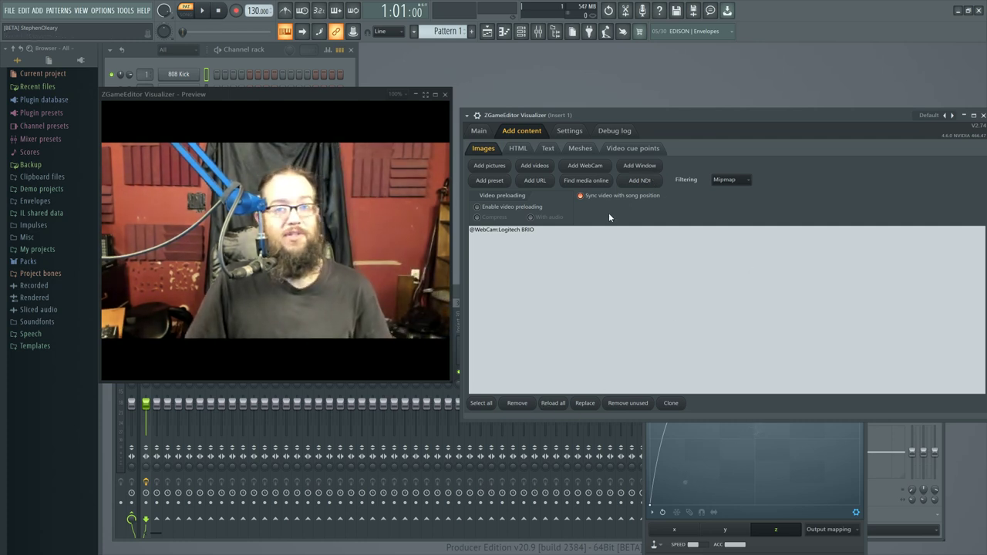
click(480, 131)
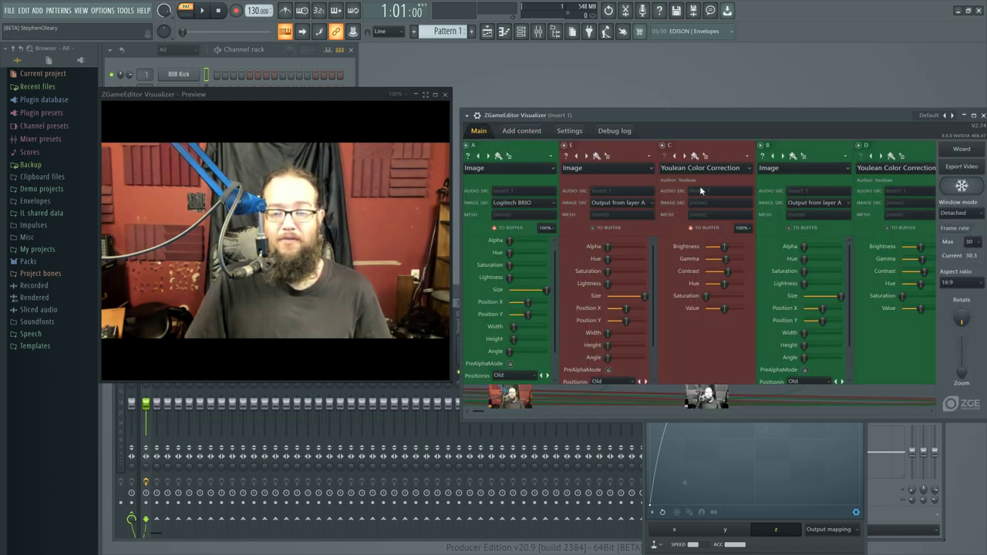
click(536, 169)
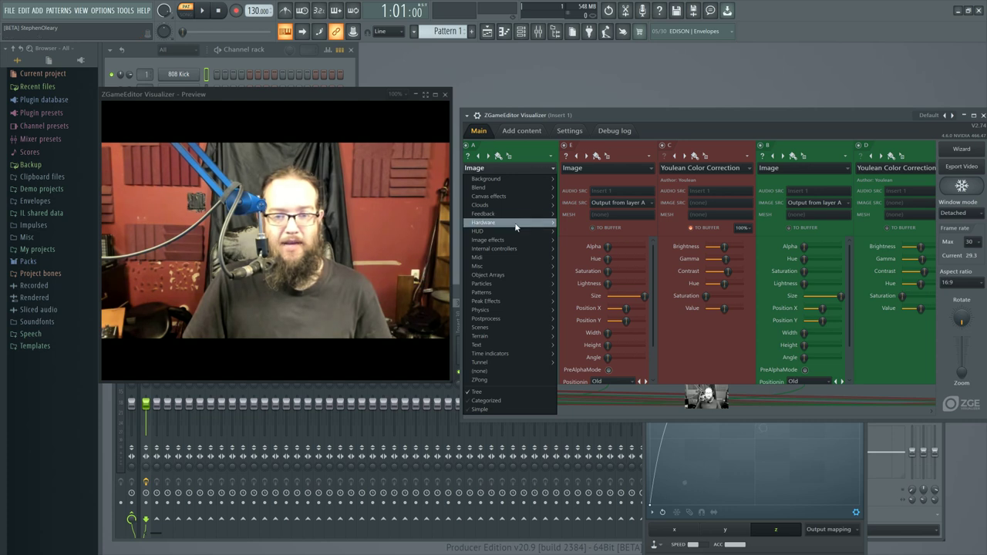
mouse_move(514, 242)
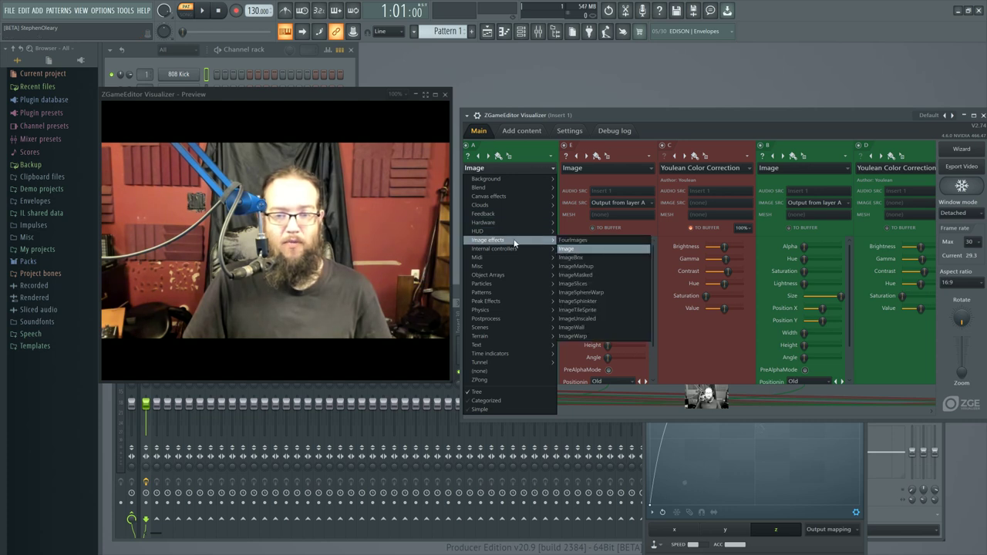
click(602, 251)
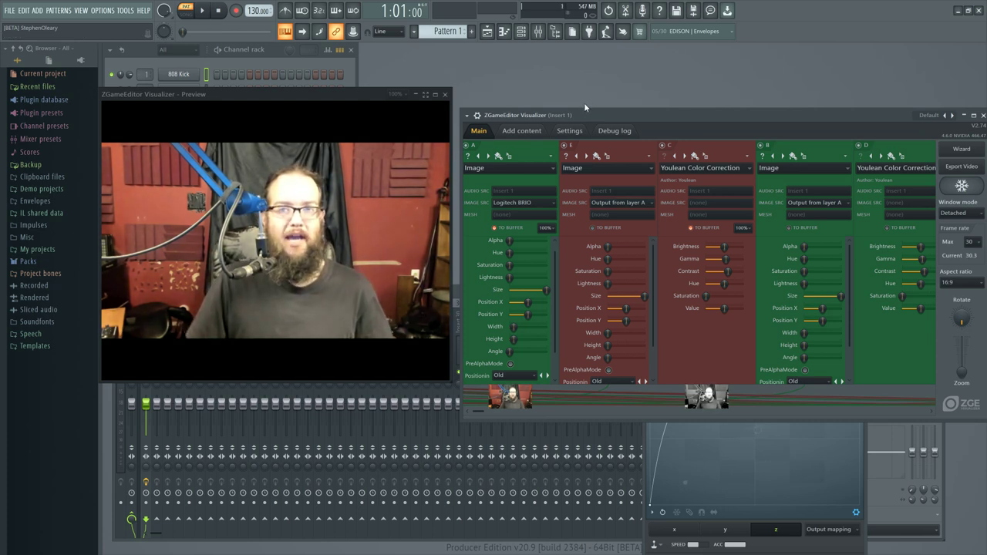
Examine the webcam source and the layer chain from layer A through the color correction and blur layers to the masked effects at the end
mouse_move(584, 110)
mouse_down()
mouse_move(581, 95)
mouse_move(549, 83)
mouse_move(580, 98)
mouse_up()
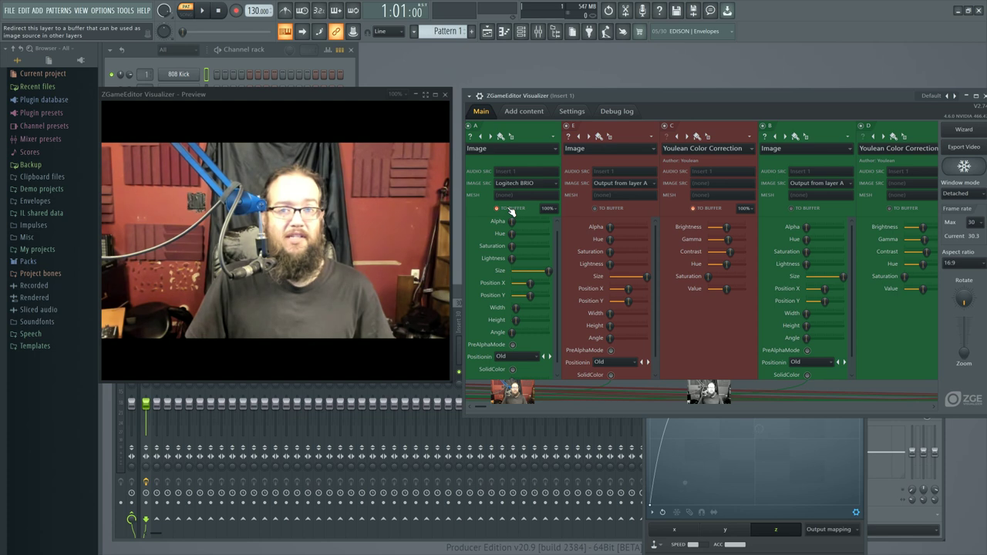
click(524, 112)
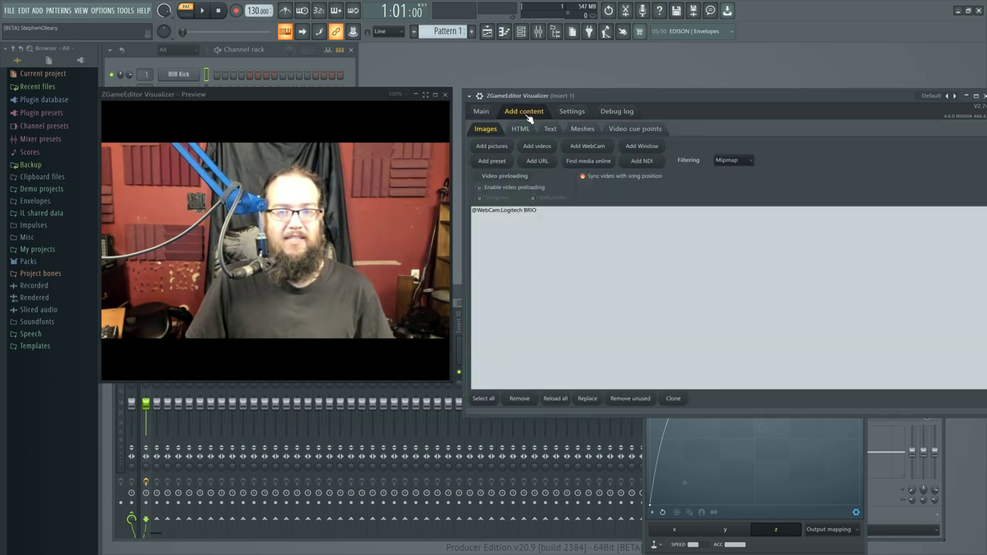
click(481, 113)
mouse_move(489, 409)
mouse_down()
mouse_move(521, 413)
mouse_move(474, 406)
mouse_up()
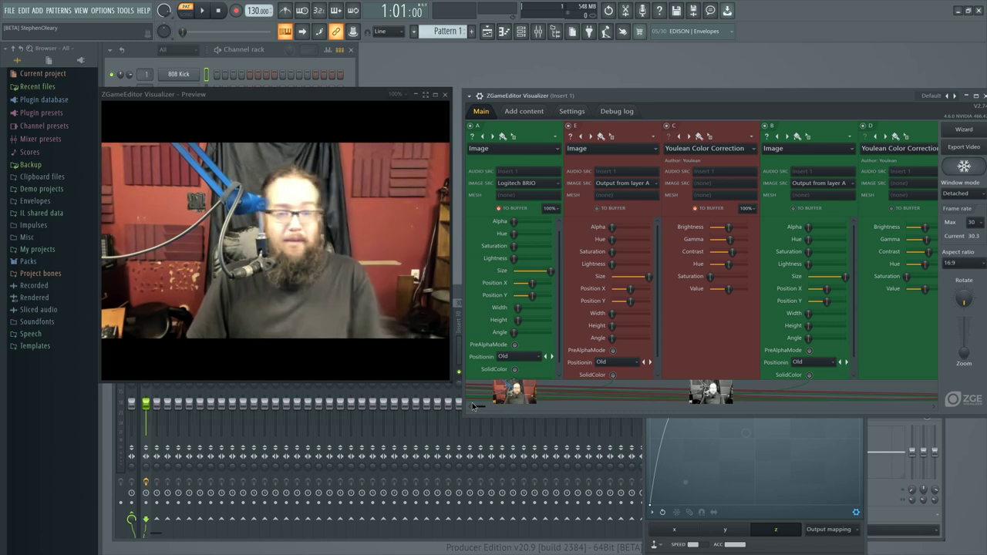
drag(472, 406, 547, 413)
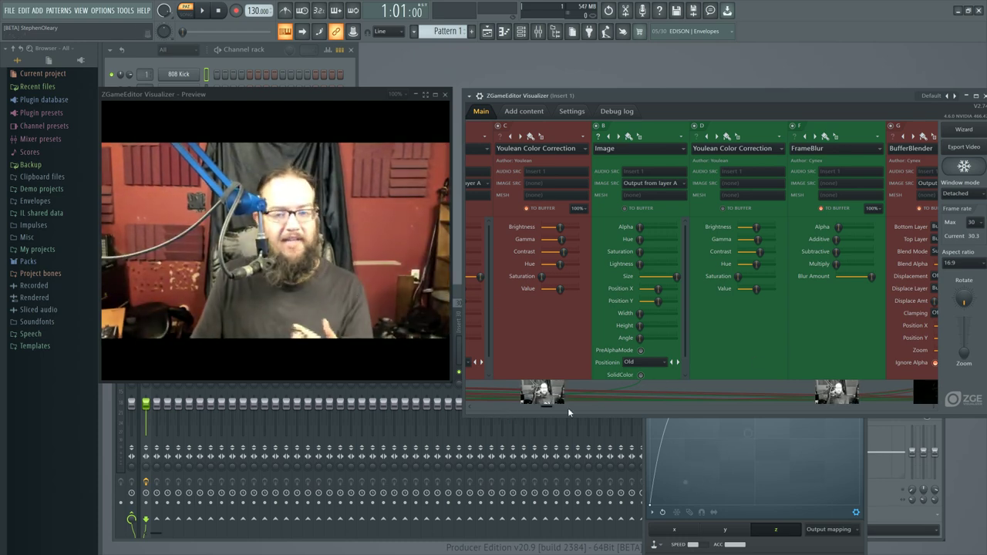
mouse_move(547, 410)
mouse_down()
mouse_move(497, 404)
mouse_move(552, 411)
mouse_up()
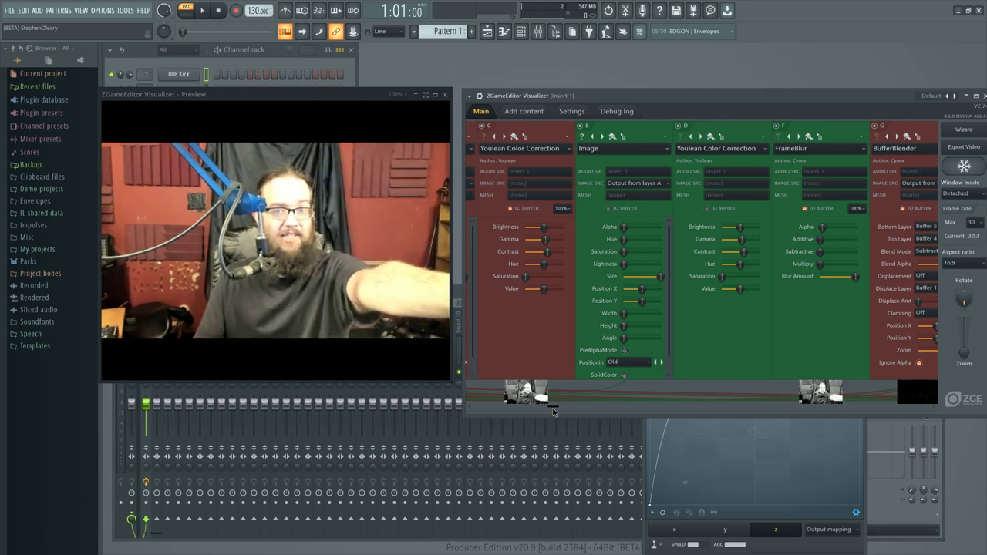
drag(552, 412, 883, 423)
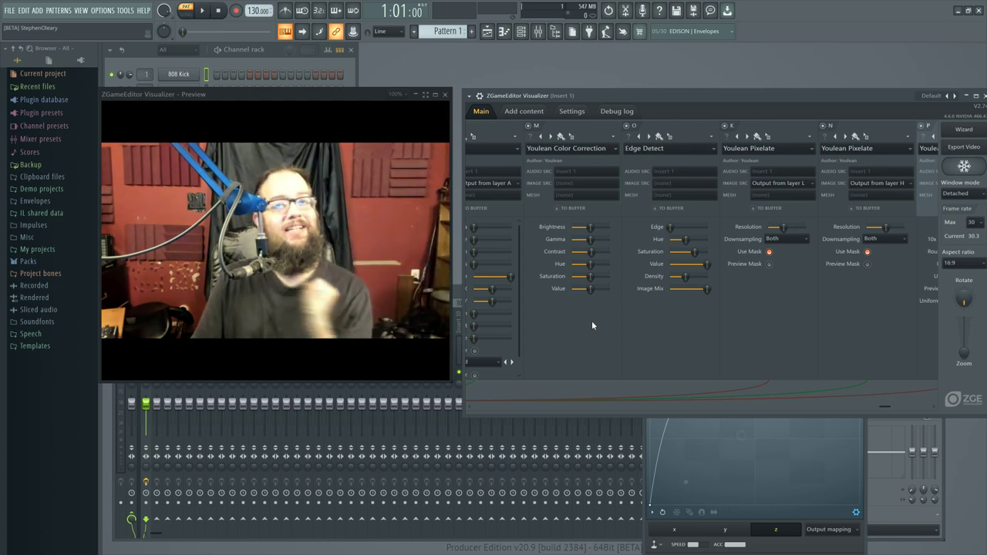
drag(884, 409, 922, 409)
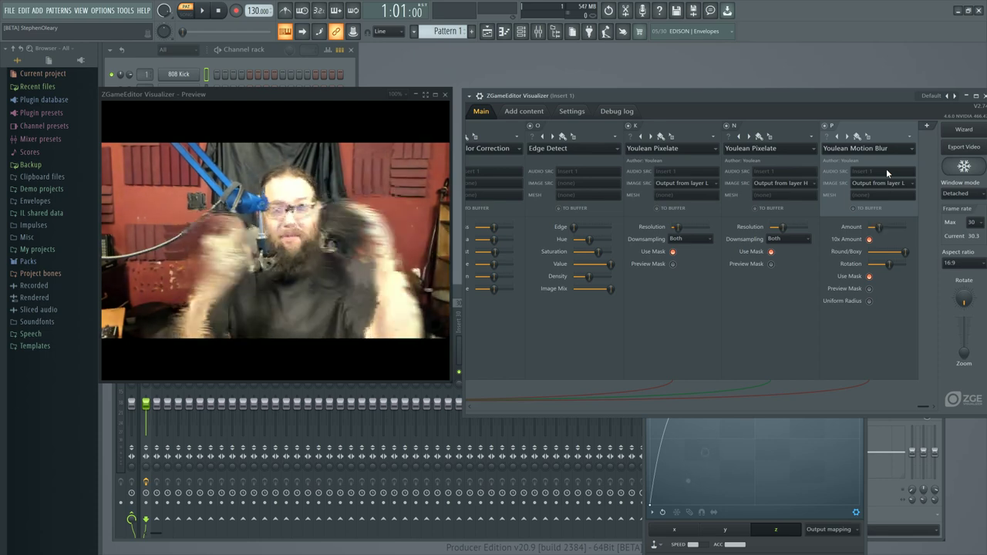
Add a new layer at the end of the chain with the Youlean Pixelate postprocess effect
click(926, 125)
click(865, 148)
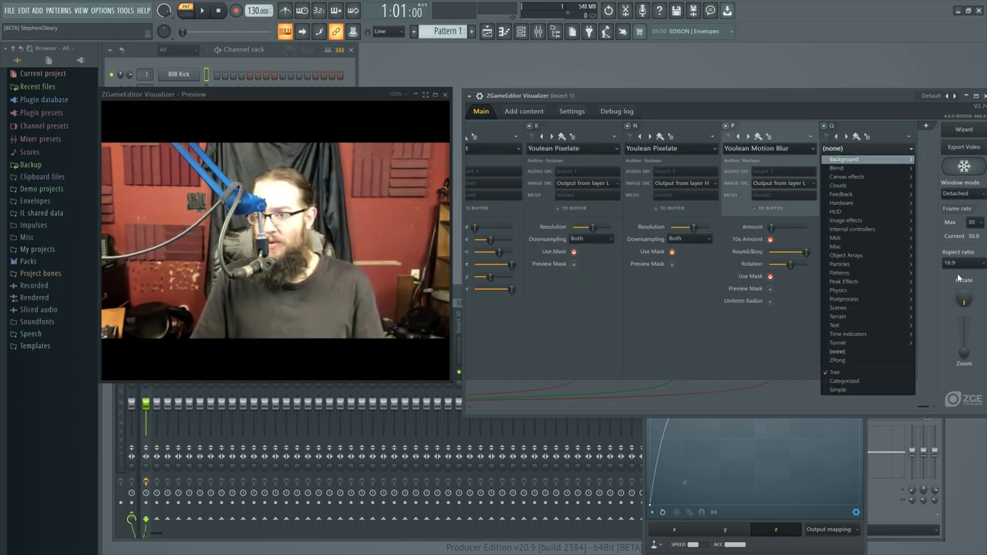
mouse_move(879, 306)
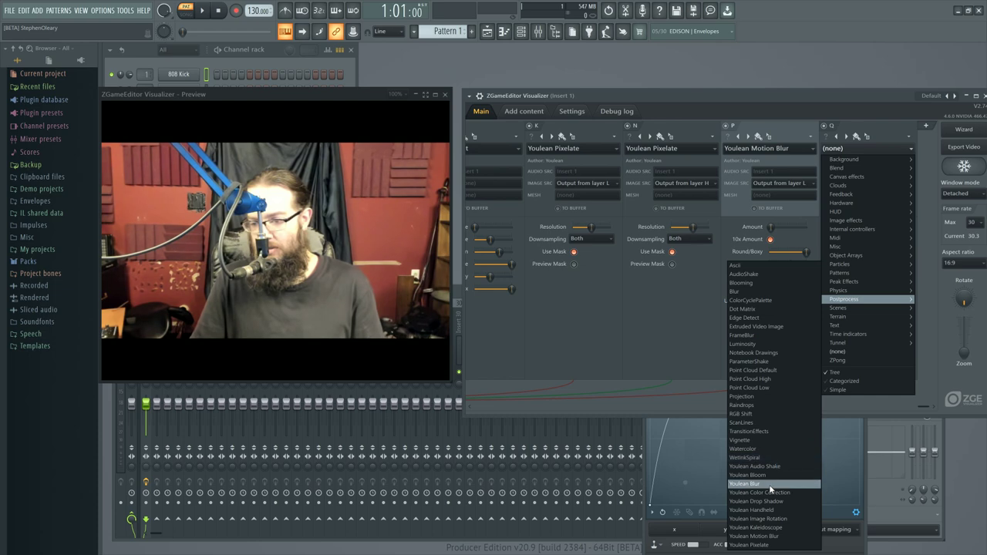
click(774, 544)
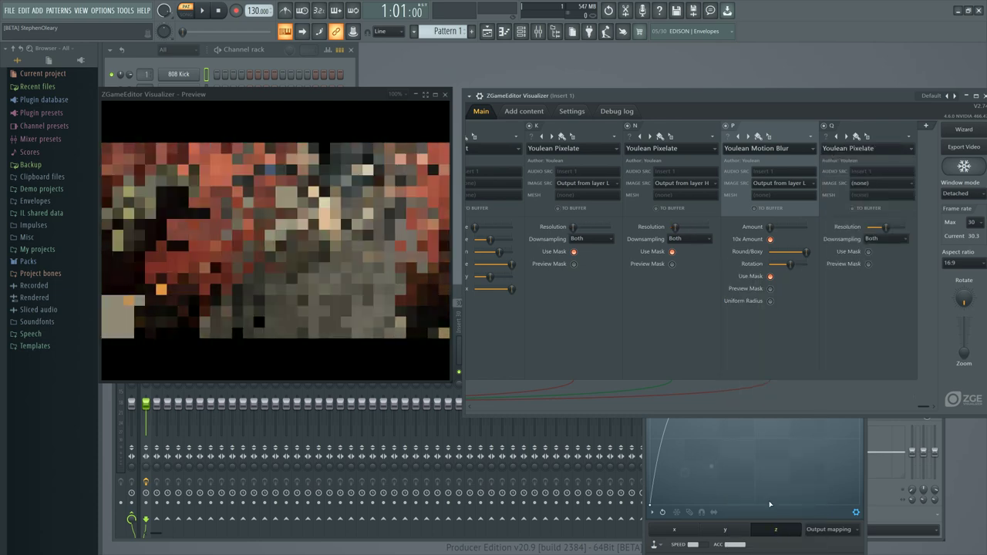
Mask the new Youlean Pixelate layer with Output from layer L and lower its resolution to the minimum
mouse_move(883, 227)
mouse_down()
mouse_move(869, 226)
mouse_move(891, 230)
mouse_up()
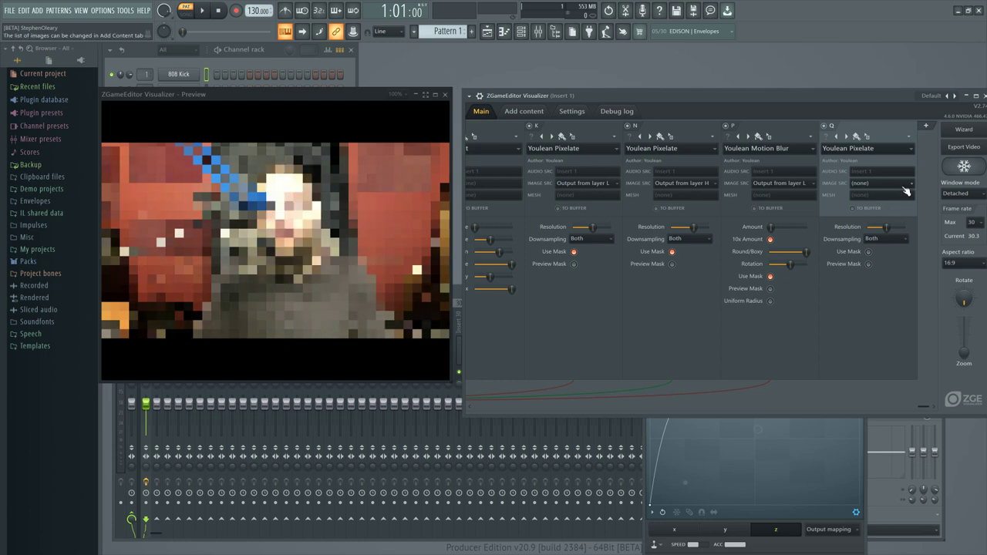
click(901, 185)
click(909, 246)
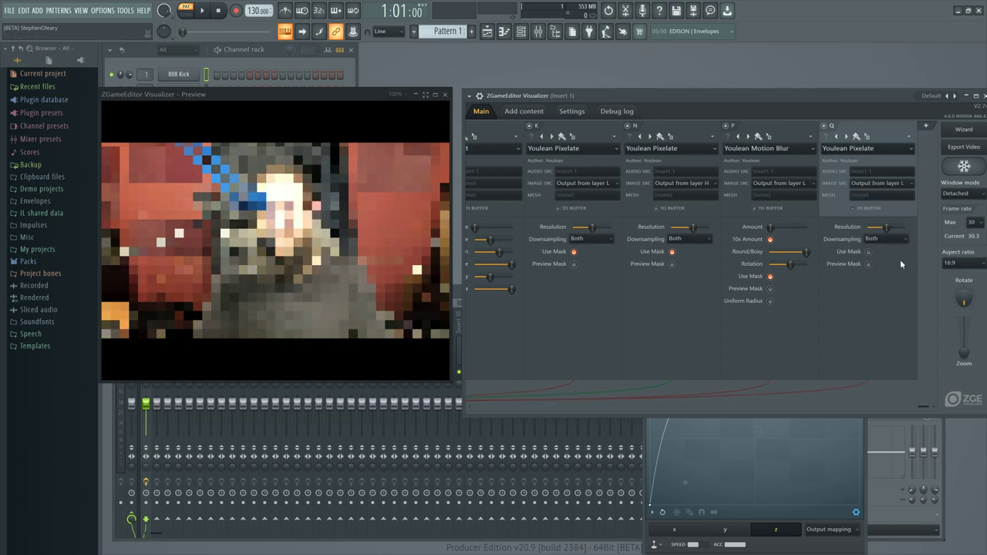
click(869, 252)
drag(886, 227, 815, 221)
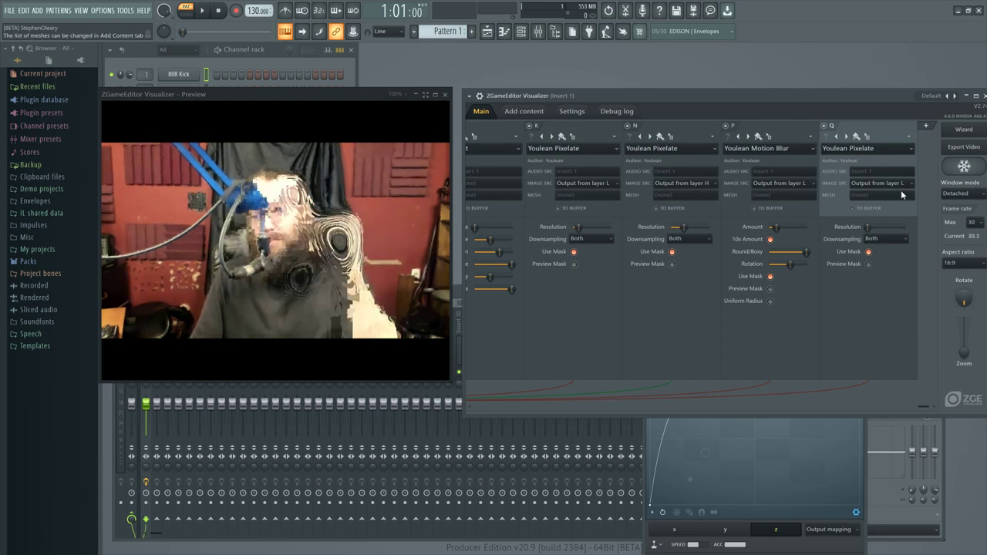
Switch layer Q's mask source to Output from layer A and raise its pixelate resolution moderately above the minimum
click(908, 189)
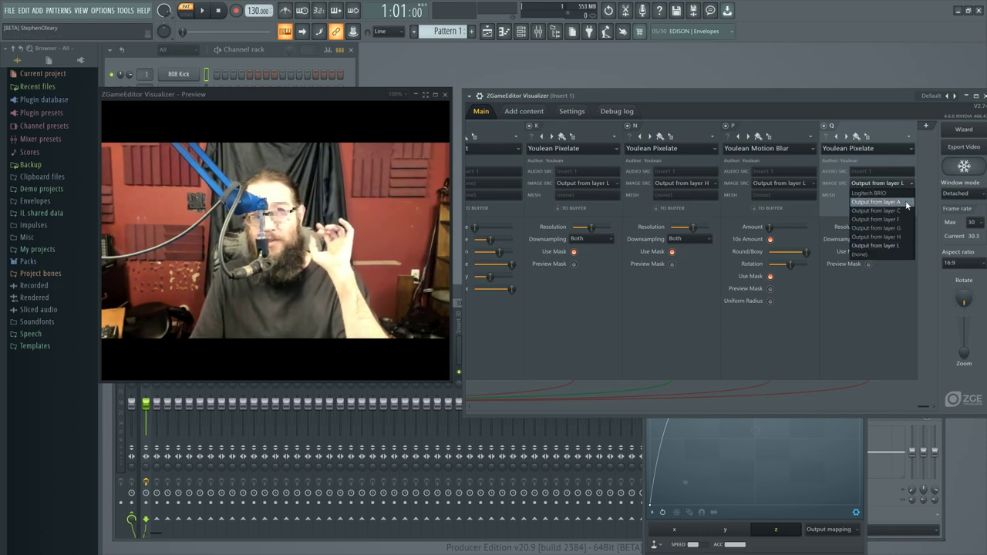
click(907, 205)
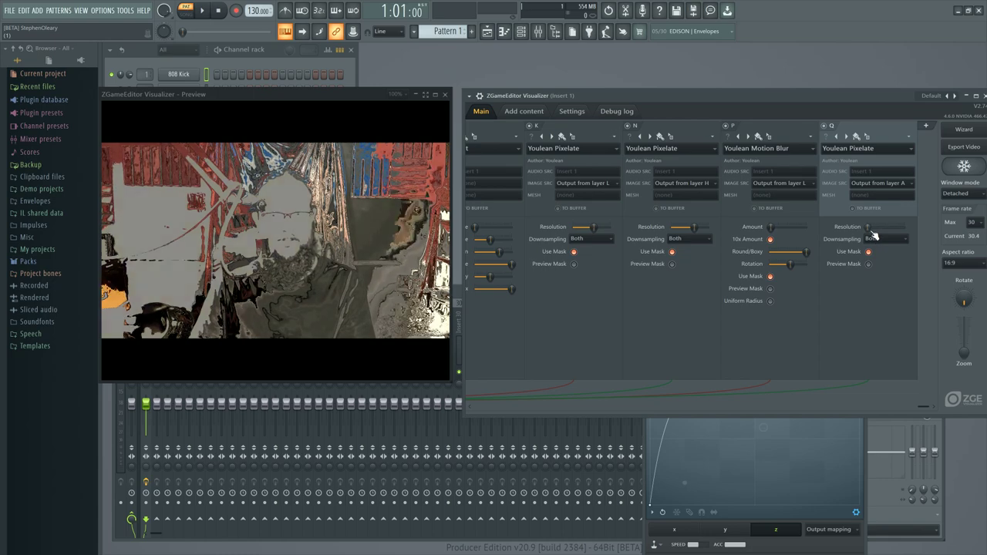
mouse_move(869, 230)
mouse_down()
mouse_move(894, 230)
mouse_move(881, 227)
mouse_up()
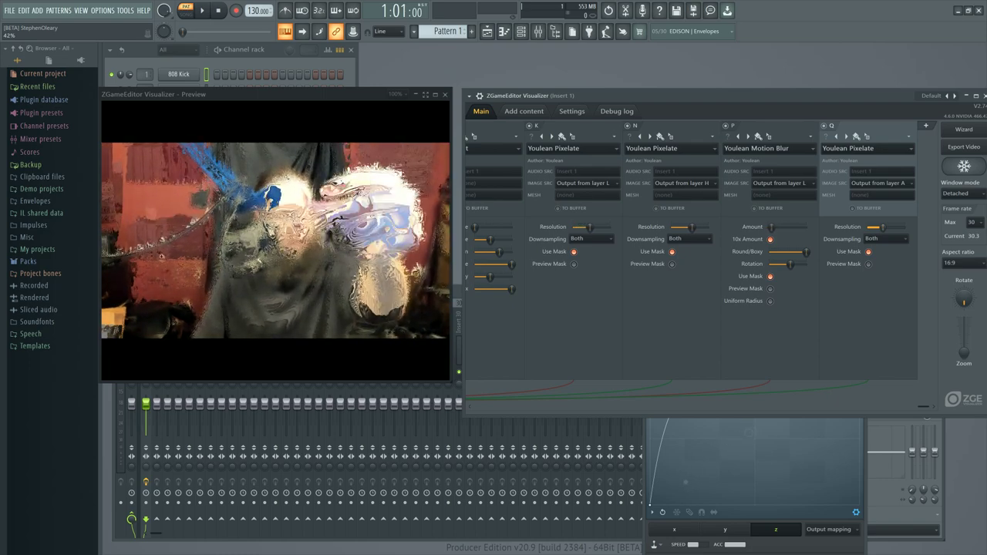
drag(881, 227, 879, 228)
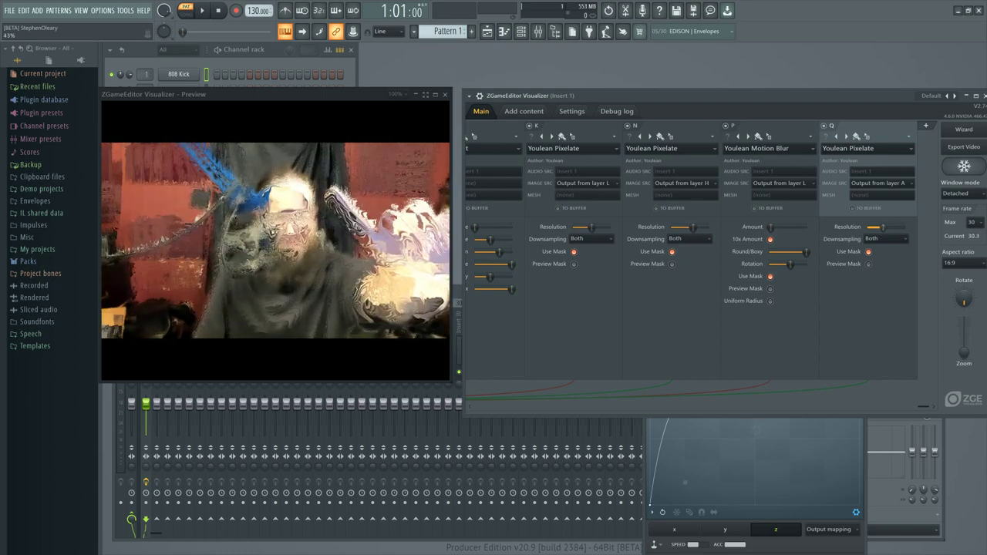
drag(883, 227, 879, 227)
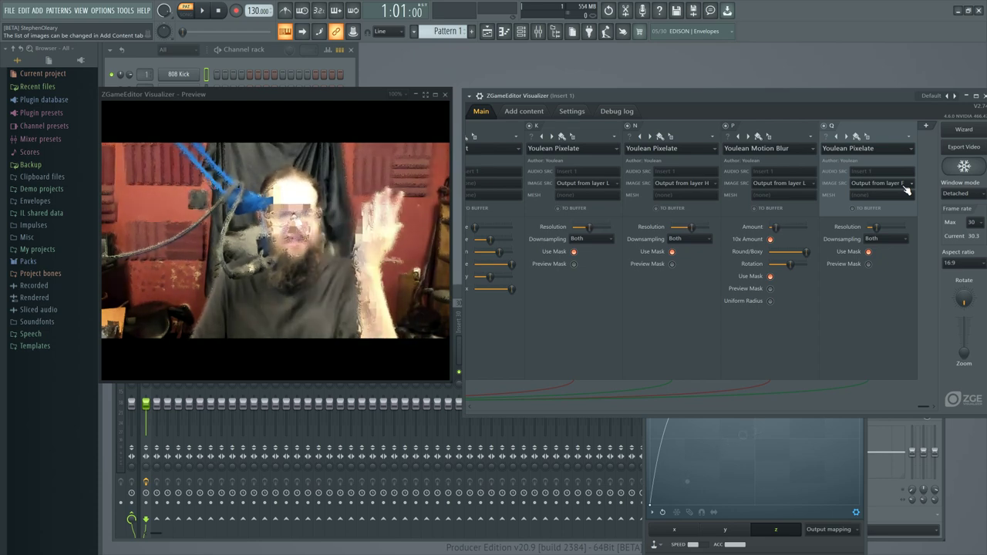
Try Logitech BRIO as layer Q's mask source and settle on Output from layer F
scroll(907, 189, down, 1)
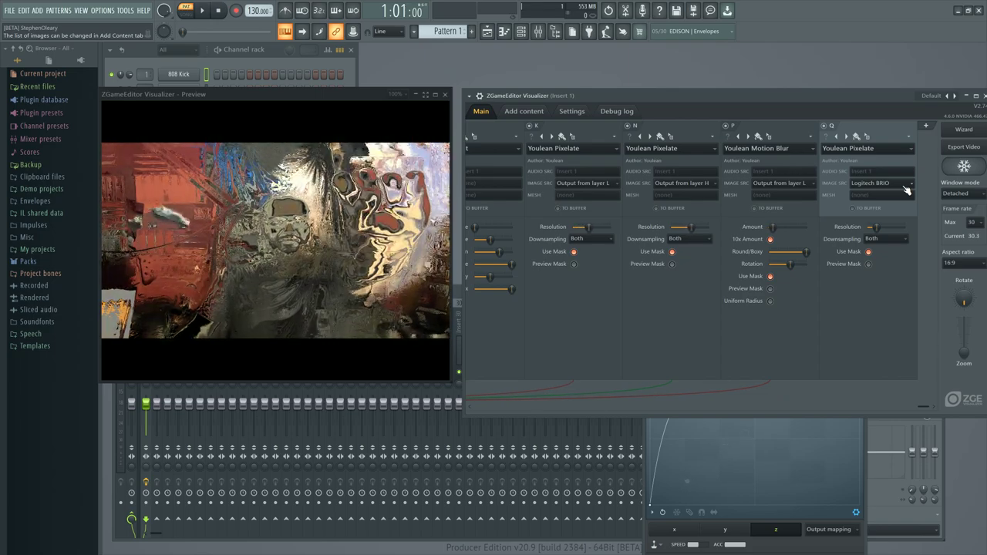
scroll(907, 189, up, 1)
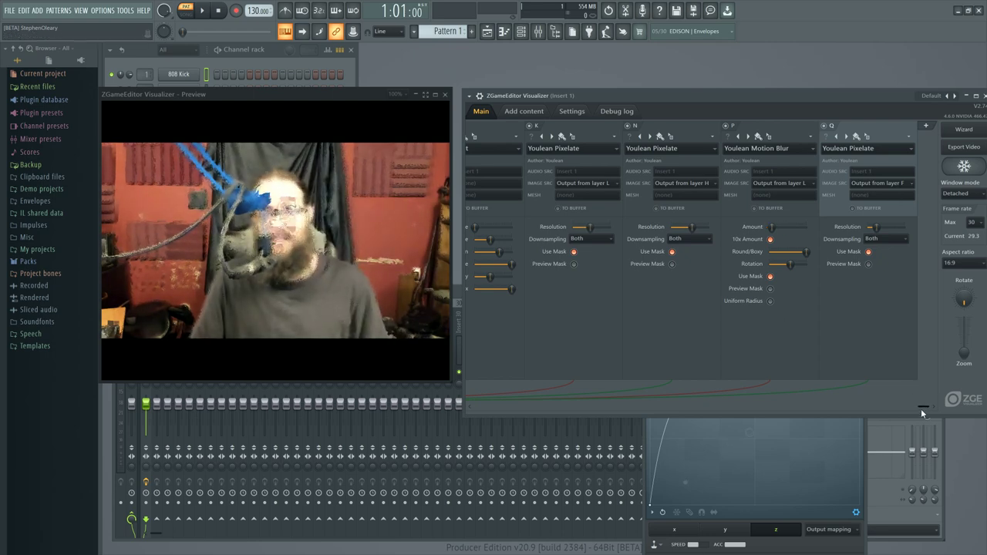
Review the Image, Color Correction, FrameBlur and BufferBlender layers that build the motion mask, and return to the Pixelate layers at the end
drag(922, 406, 636, 414)
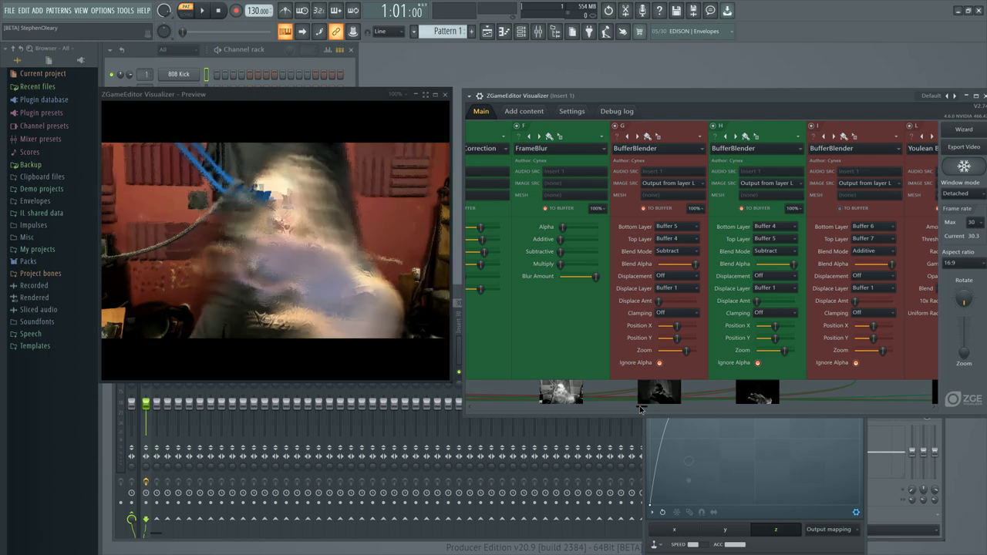
drag(640, 410, 498, 394)
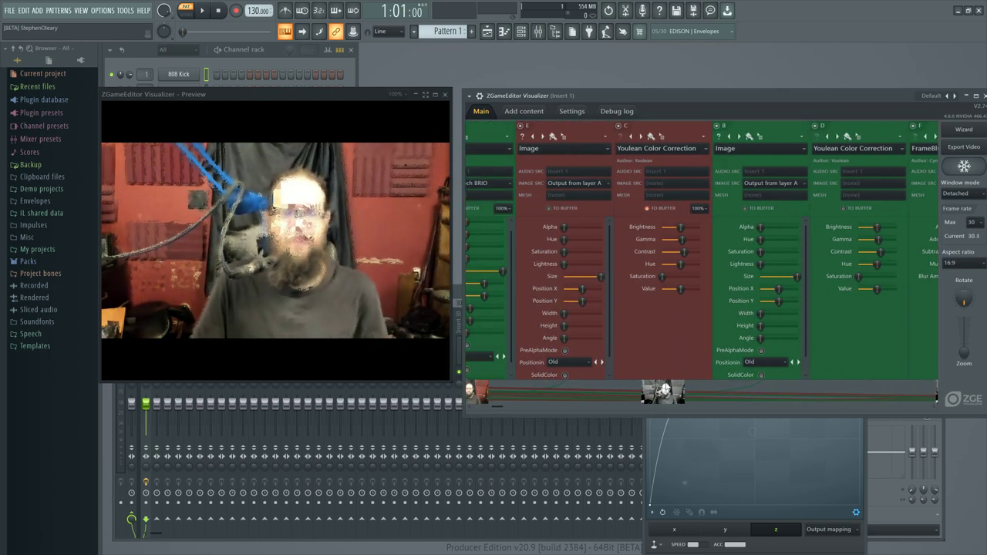
drag(495, 406, 553, 409)
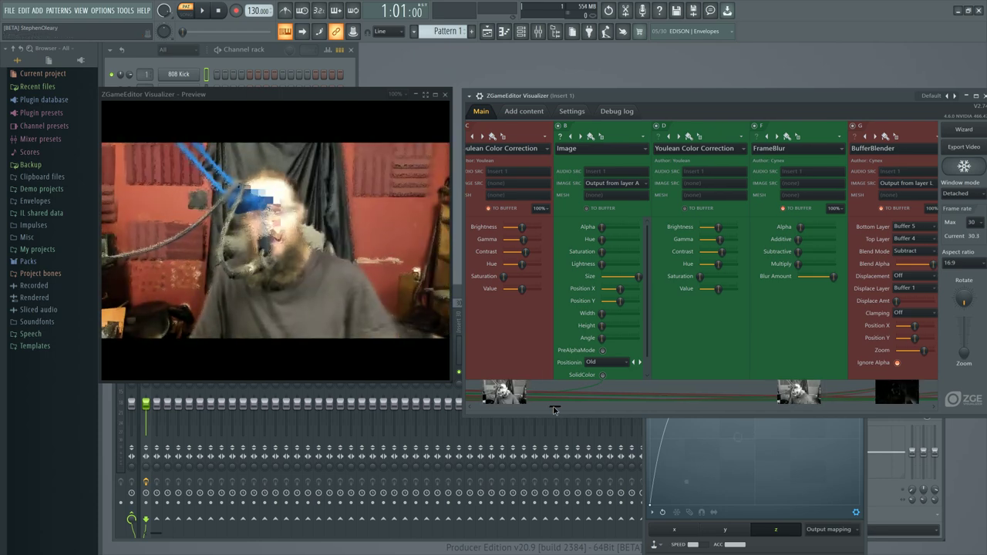
drag(555, 409, 557, 409)
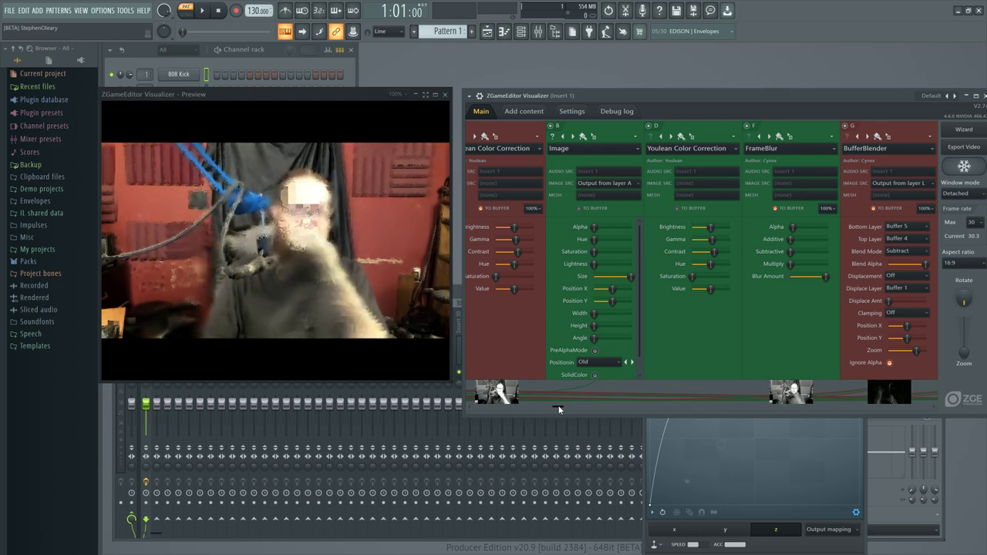
drag(560, 409, 809, 335)
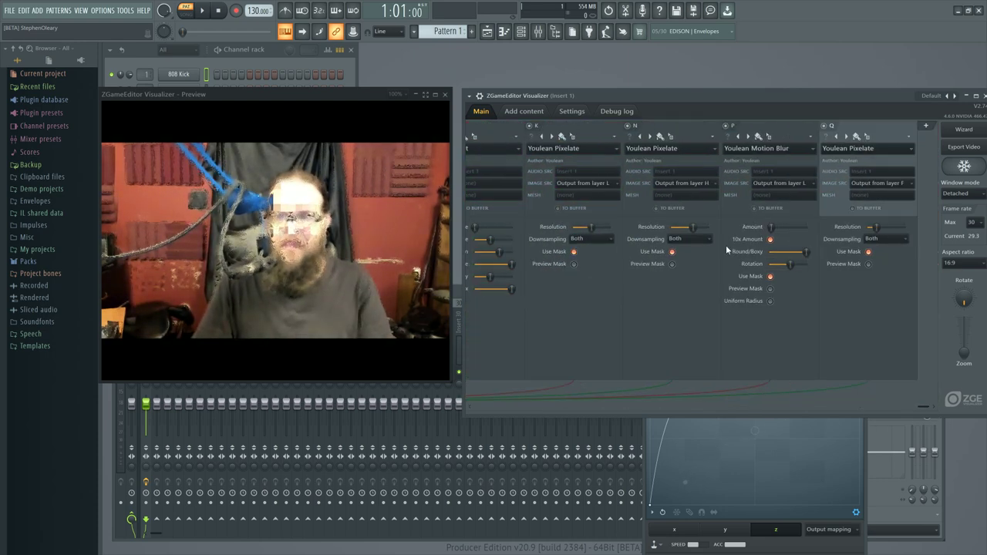
Inspect the BufferBlender, Youlean Bloom, Image, Color Correction and Edge Detect layers with layer Q switched off, and return to the last layers
click(825, 126)
drag(924, 407, 661, 382)
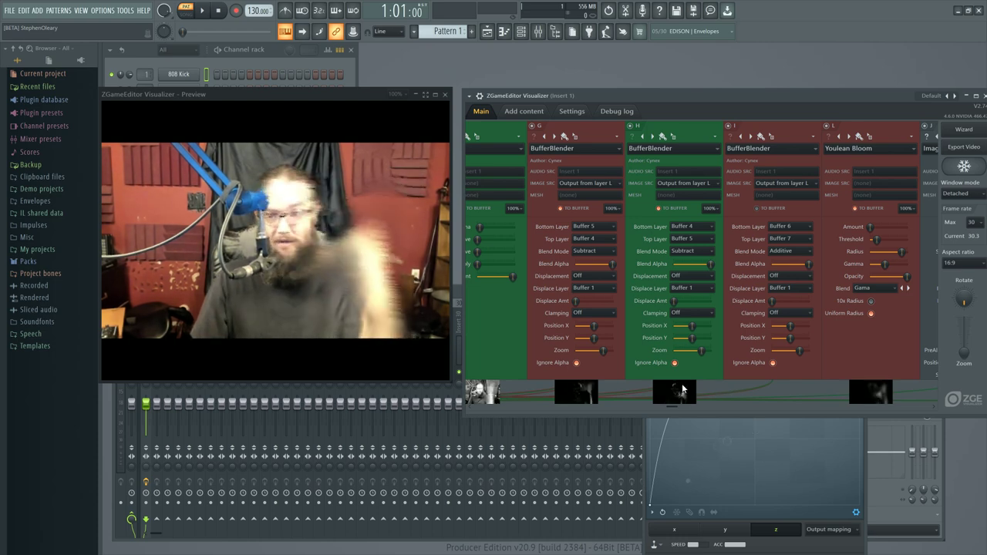
drag(670, 412, 742, 406)
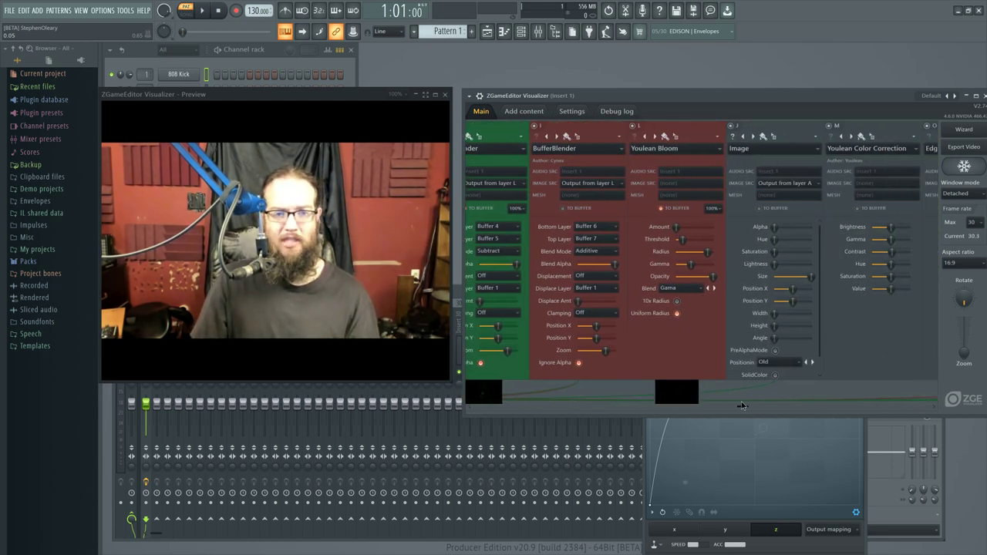
drag(741, 406, 712, 407)
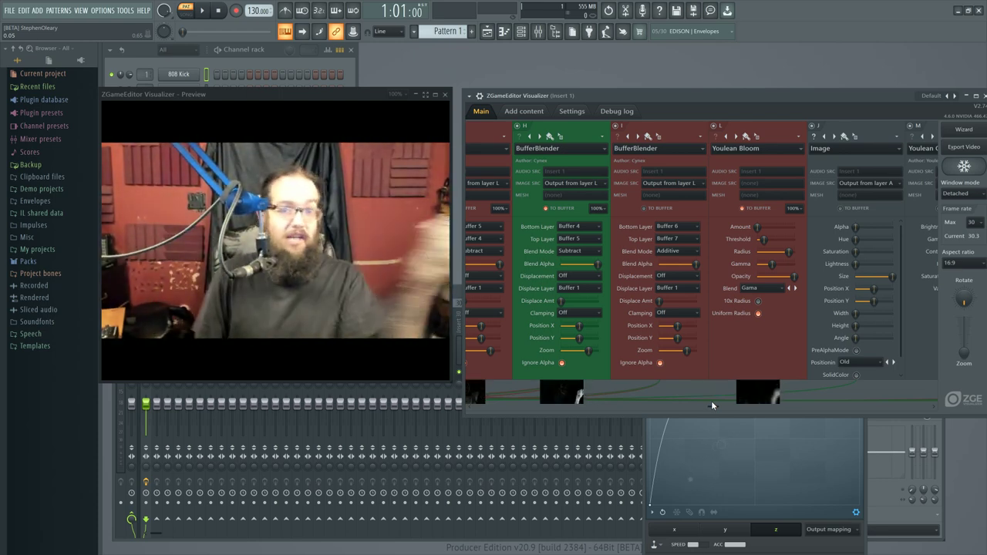
drag(713, 410, 736, 414)
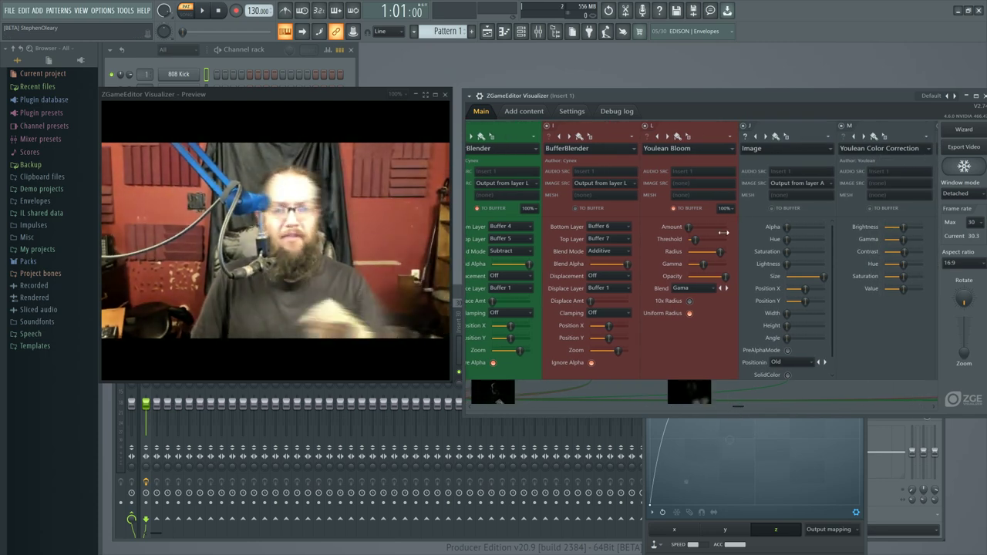
drag(745, 409, 777, 411)
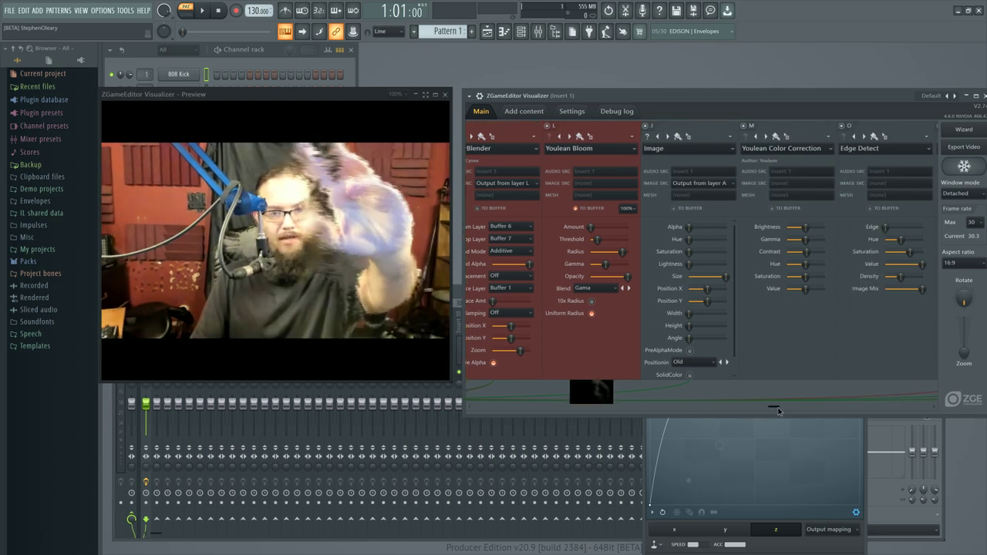
drag(777, 410, 928, 410)
click(874, 127)
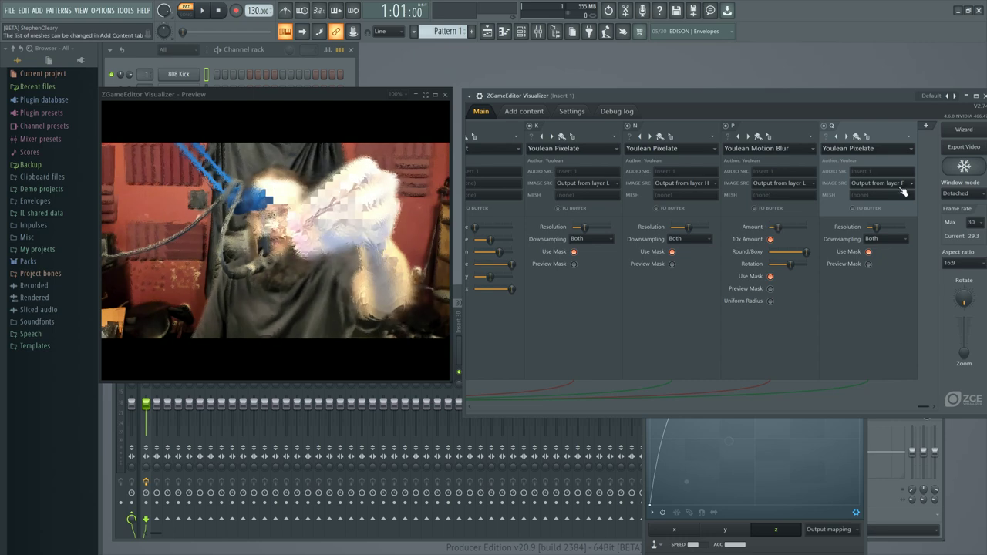
Cycle layer Q's mask source past Output from layer C and settle on Output from layer L
scroll(902, 188, down, 1)
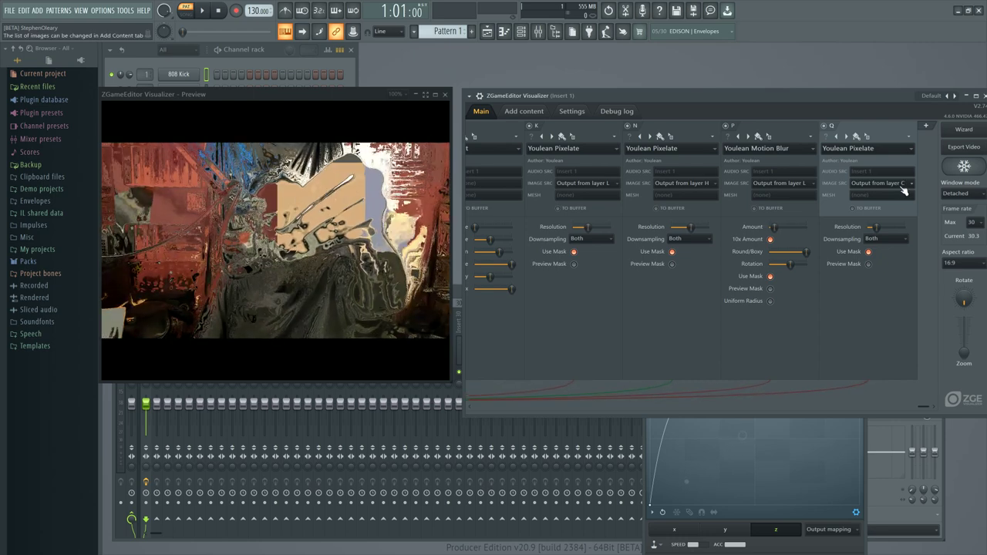
scroll(903, 190, down, 1)
scroll(903, 191, down, 4)
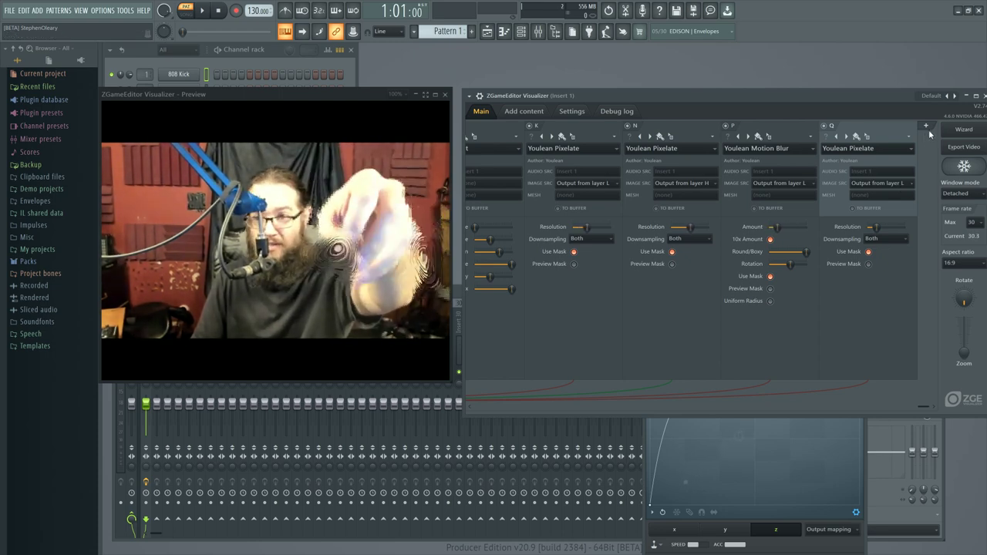
Try Youlean Bloom on layer Q with a reduced amount, minimum gamma, maximum radius and 96% threshold, comparing it off and on
click(908, 148)
mouse_move(887, 302)
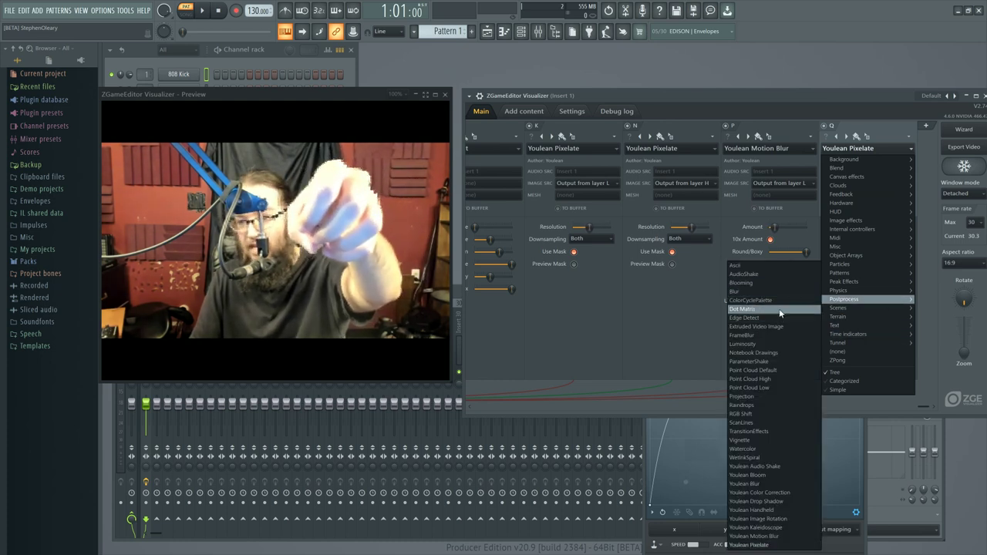
click(785, 475)
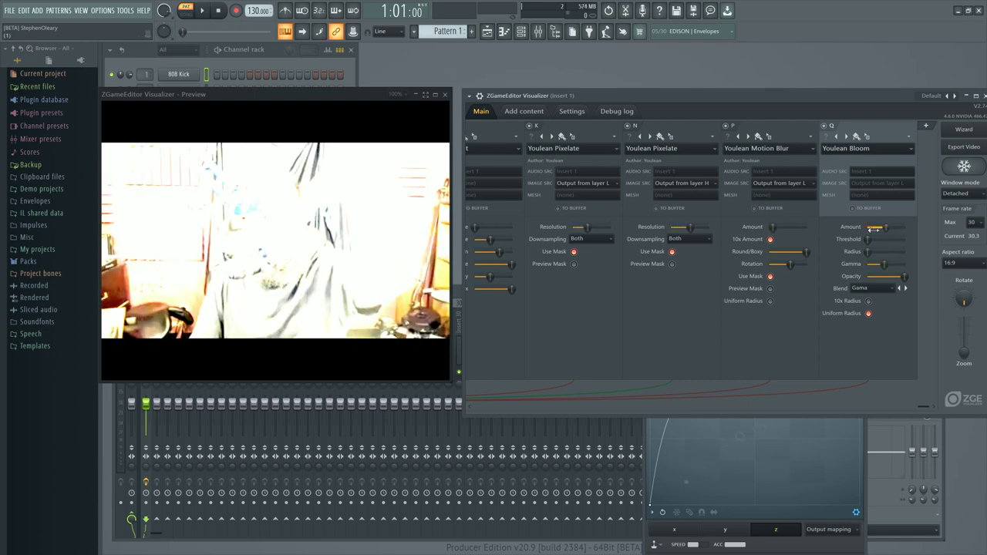
drag(885, 226, 874, 227)
drag(883, 263, 895, 238)
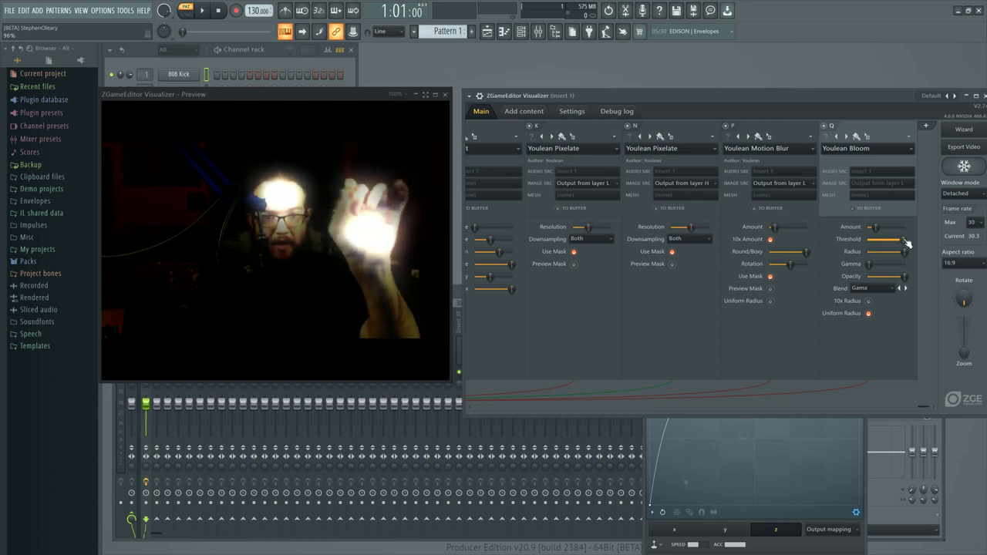
click(824, 127)
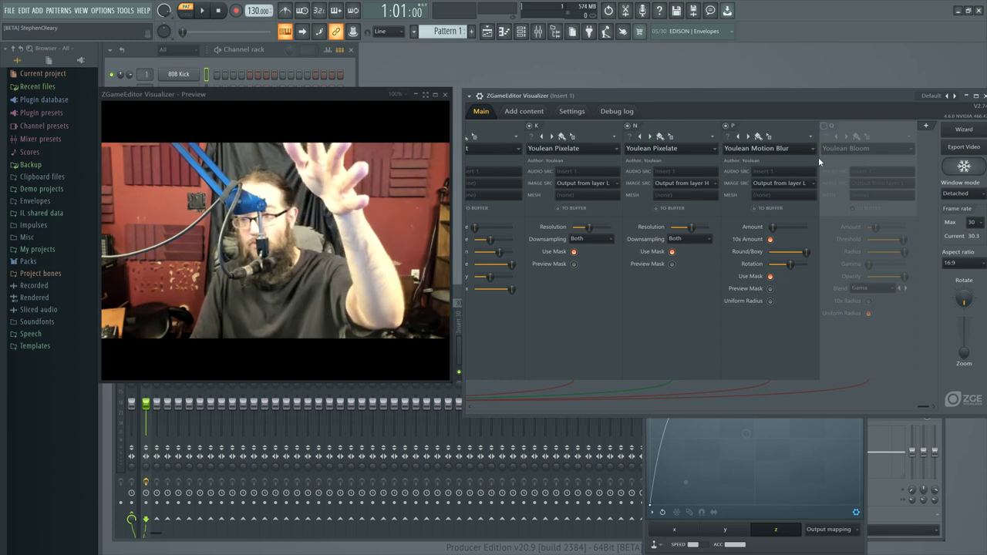
click(824, 126)
Change layer Q's effect back to Youlean Pixelate
click(859, 151)
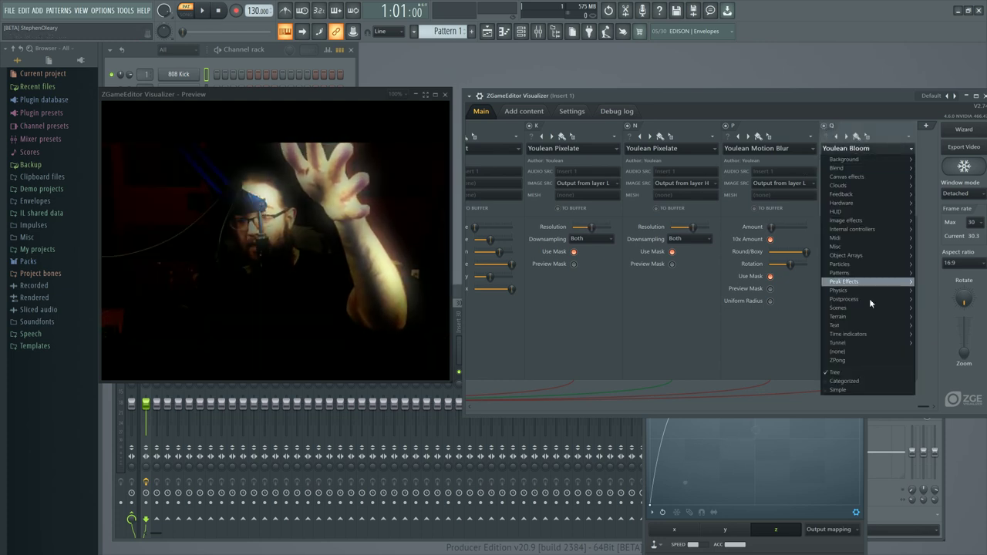
mouse_move(864, 301)
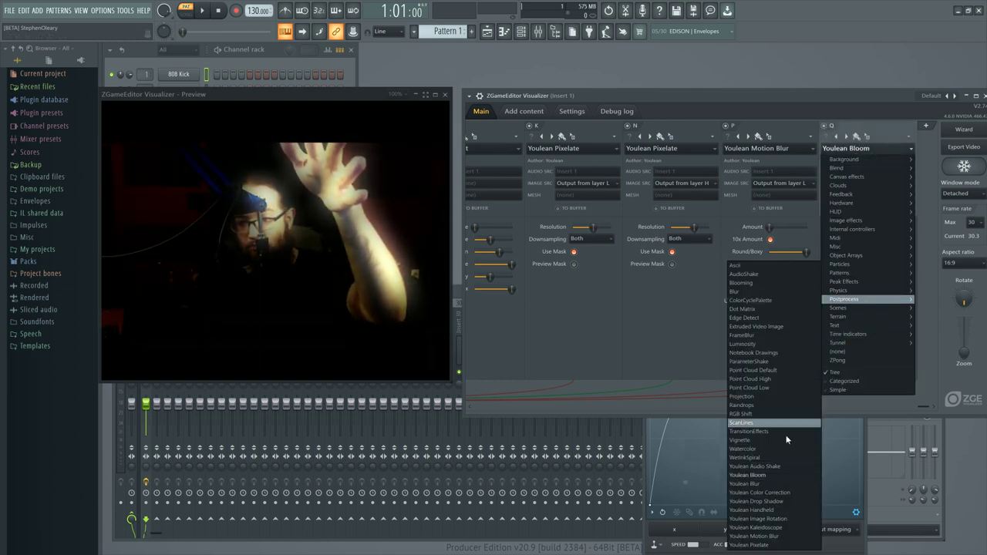
click(793, 545)
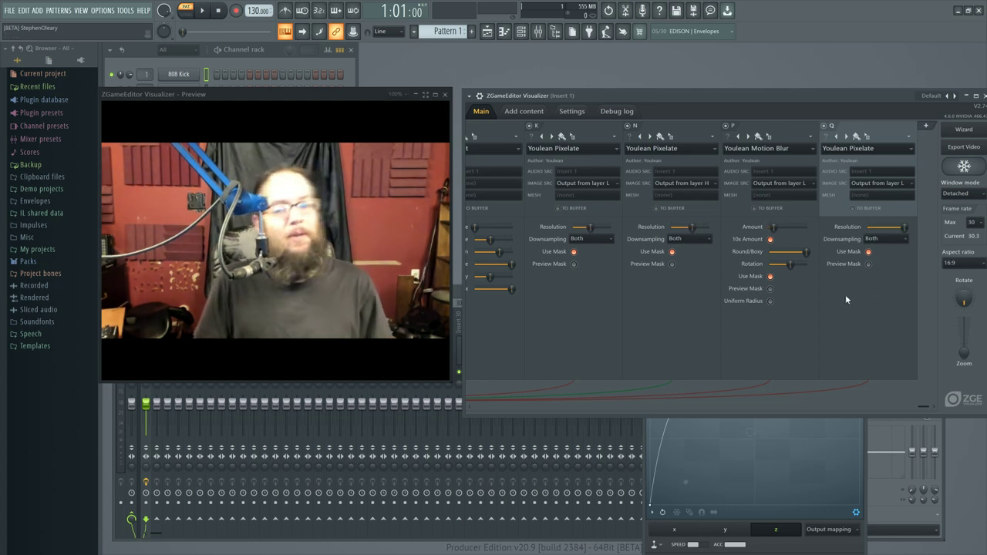
Add a new layer R after layer Q and load Youlean Motion Blur into it
mouse_move(924, 412)
mouse_down()
mouse_move(906, 409)
mouse_move(930, 409)
mouse_up()
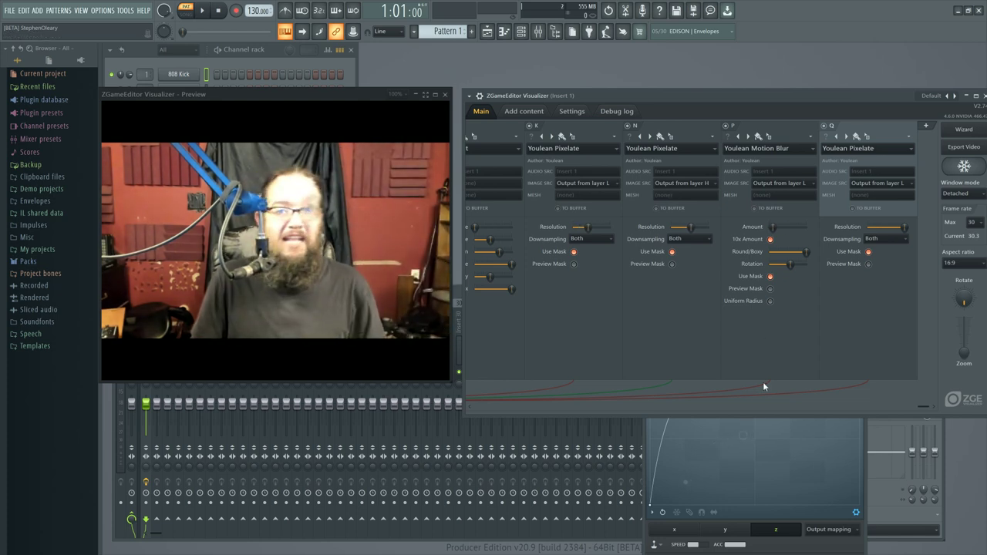
drag(922, 411, 729, 399)
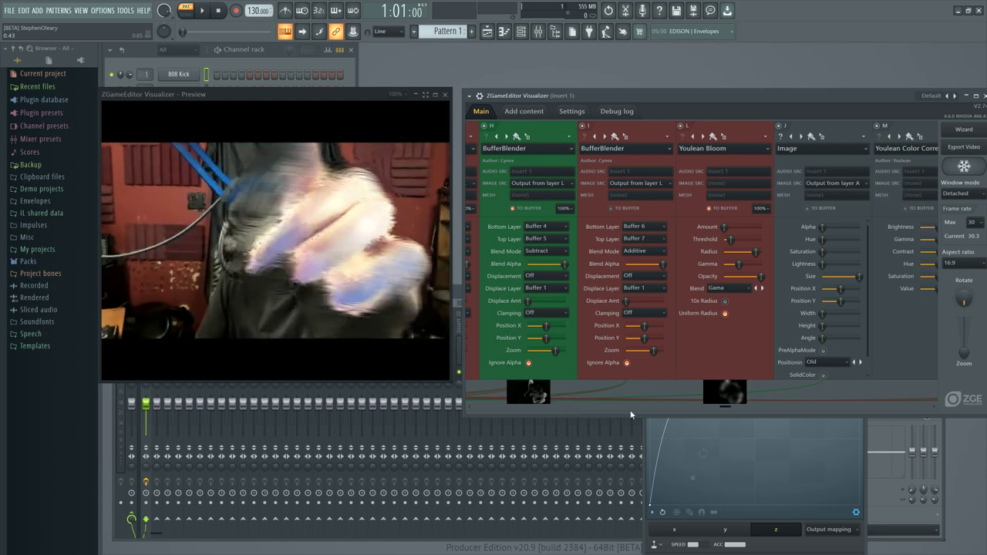
scroll(640, 407, up, 2)
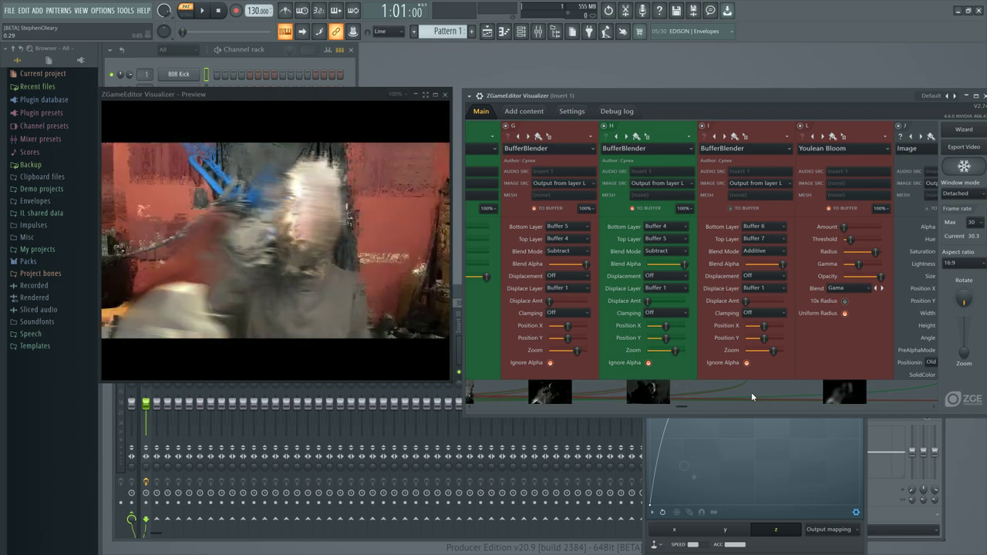
drag(676, 405, 923, 406)
click(925, 126)
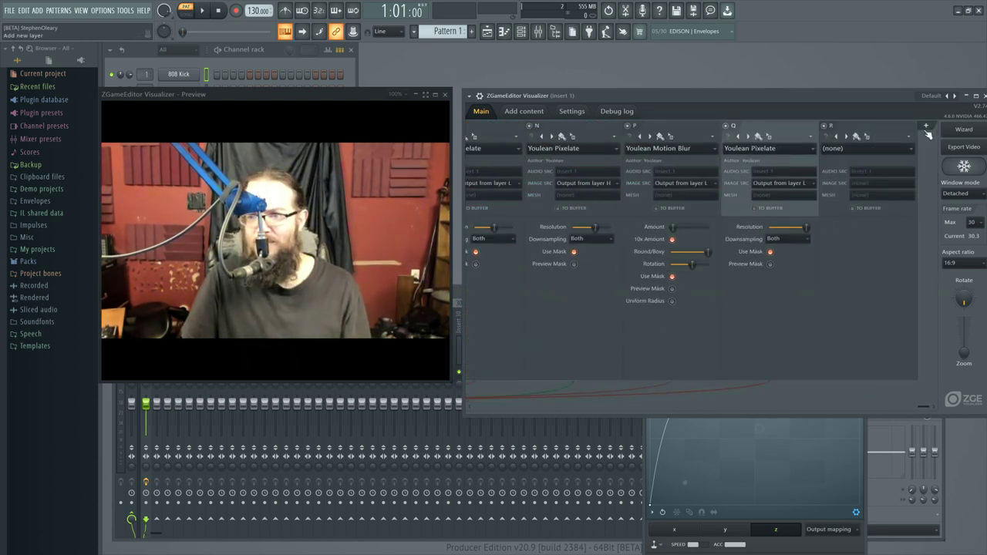
click(898, 149)
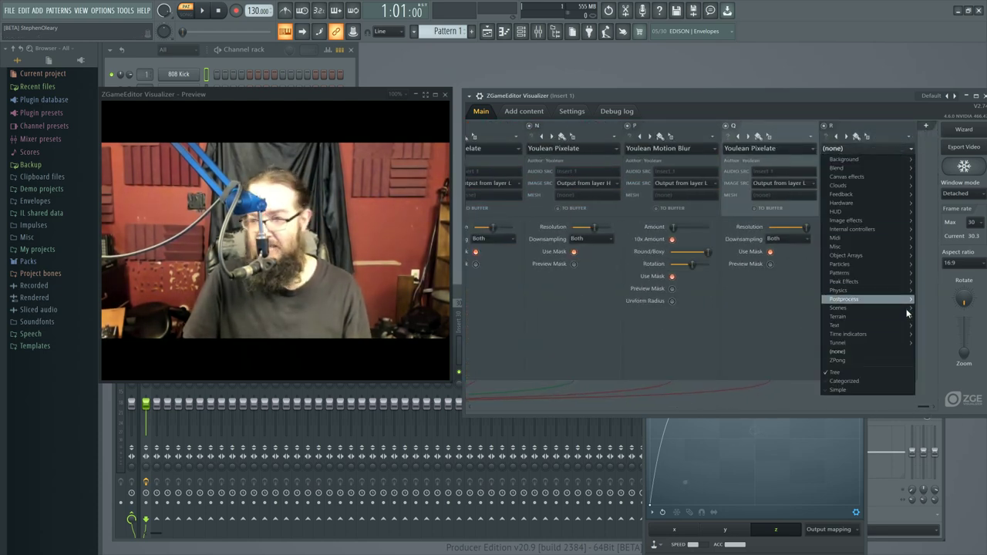
mouse_move(901, 303)
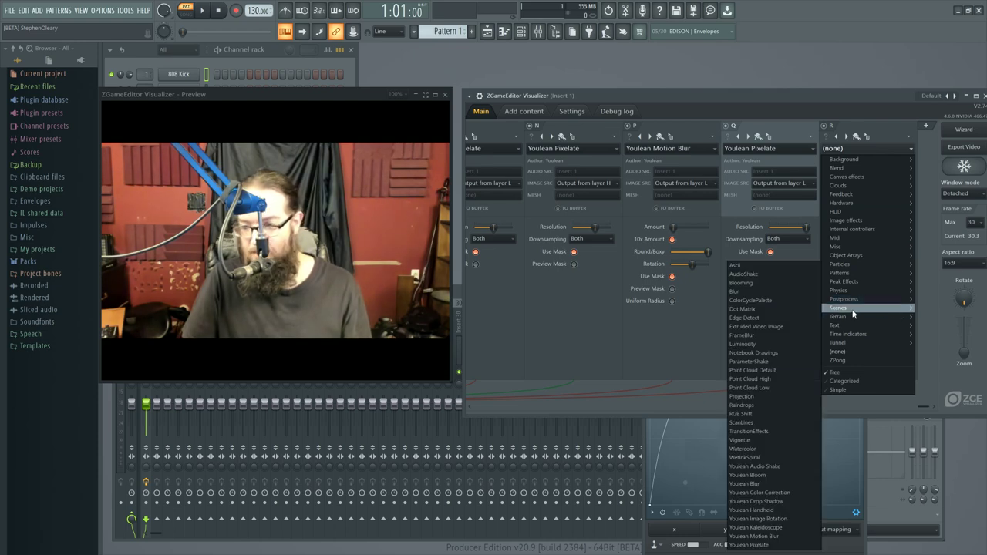
click(778, 536)
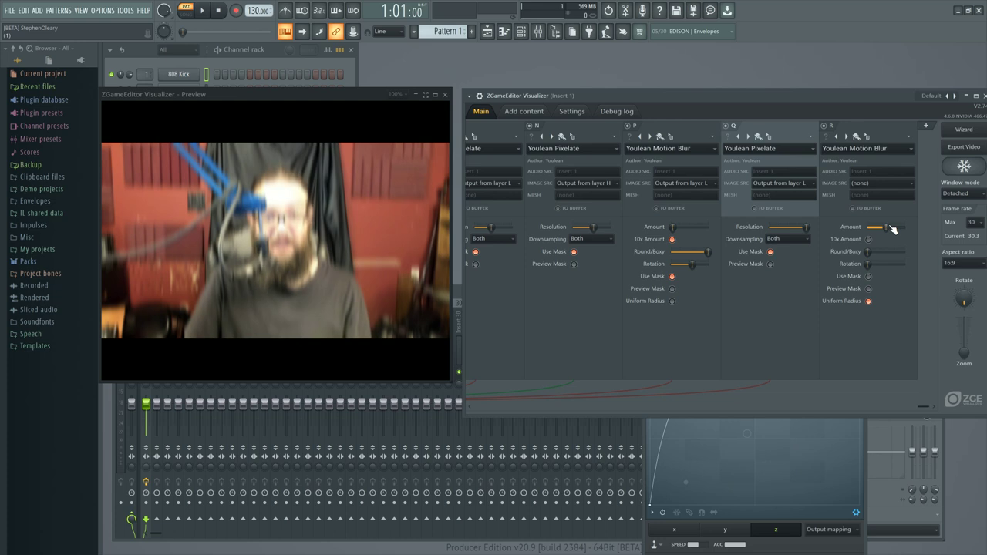
Set layer R's blur amount to 100% and raise its rotation to a little below the middle
drag(886, 227, 904, 227)
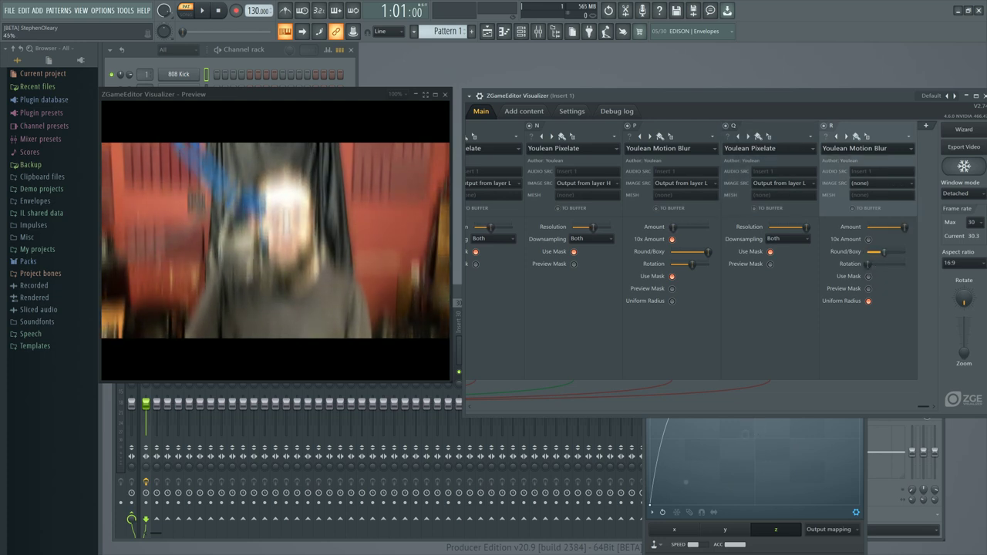
drag(861, 265, 882, 265)
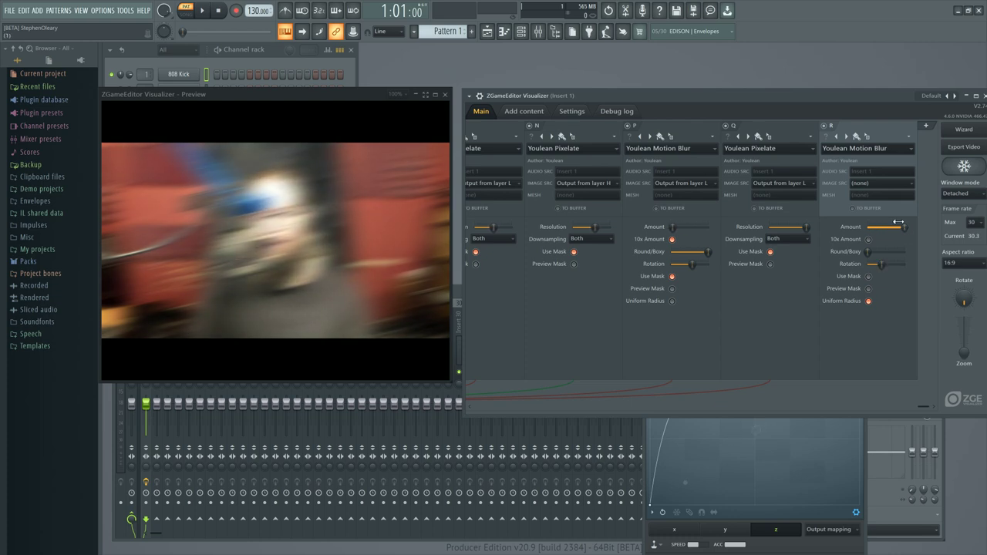
mouse_move(903, 227)
mouse_down()
mouse_move(870, 226)
mouse_move(904, 227)
mouse_up()
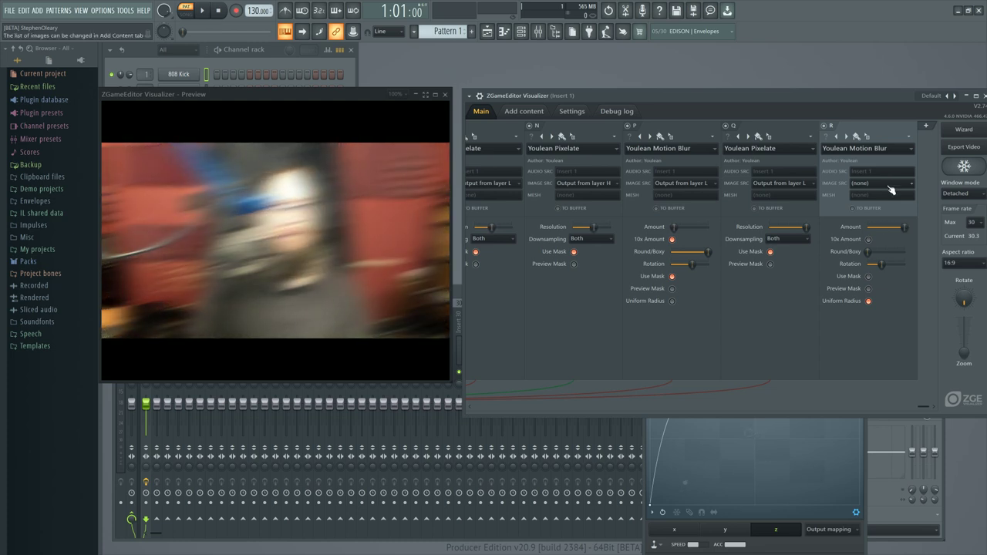
drag(903, 226, 904, 227)
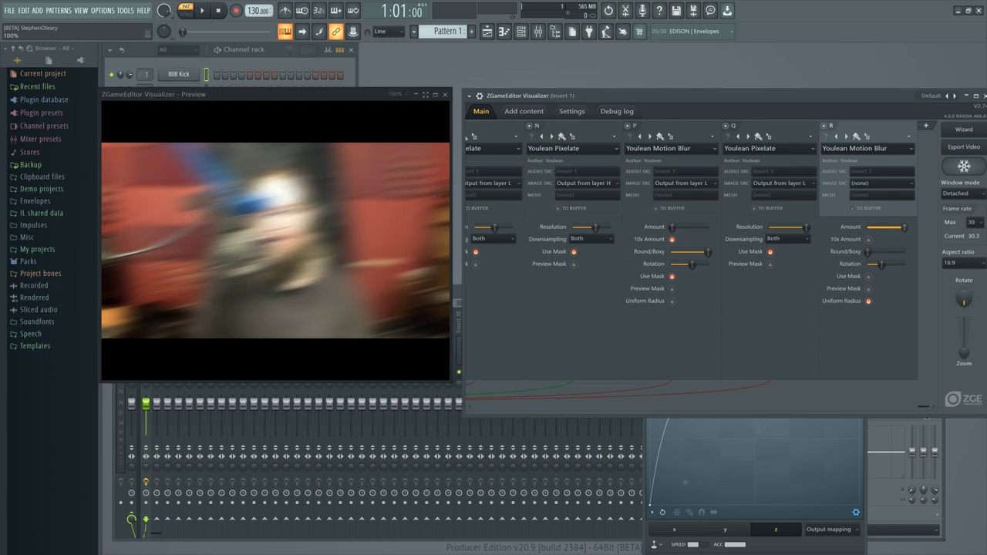
Bring the Fruity X-Y-Z Controller forward and switch its display from Output mapping to Coordinates
click(807, 551)
drag(770, 366, 767, 322)
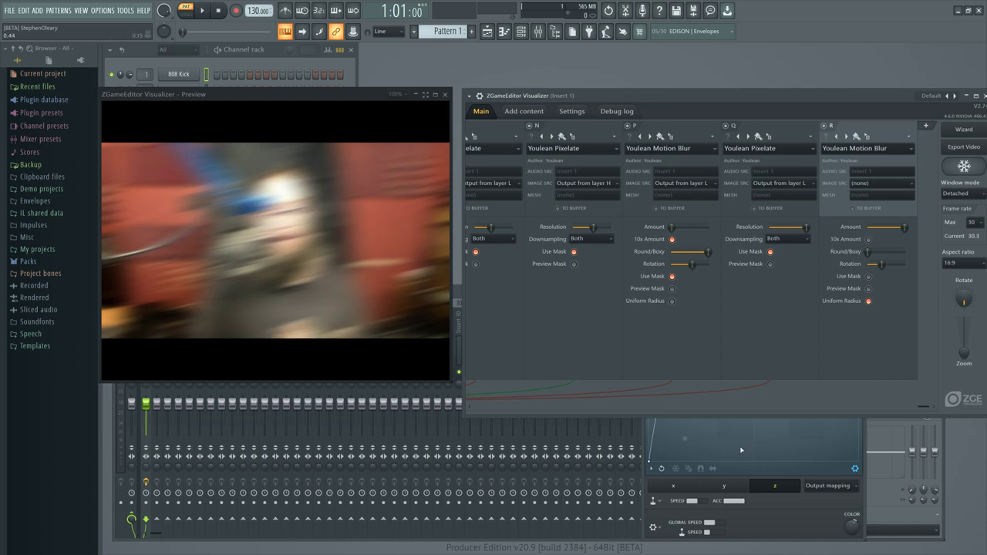
click(787, 513)
click(810, 486)
click(822, 498)
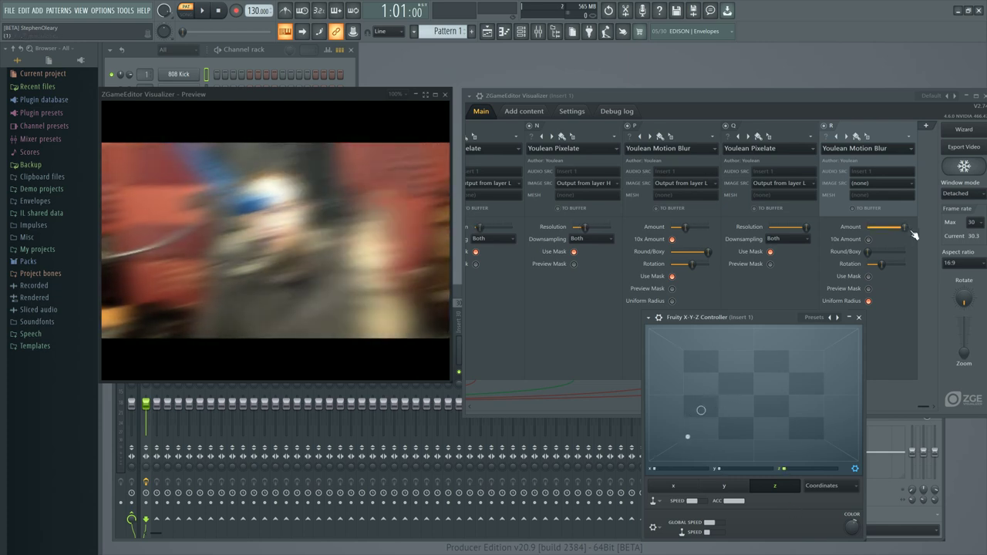
Turn off layer R's Youlean Motion Blur and adjust the blur amount of layer P slightly
click(879, 184)
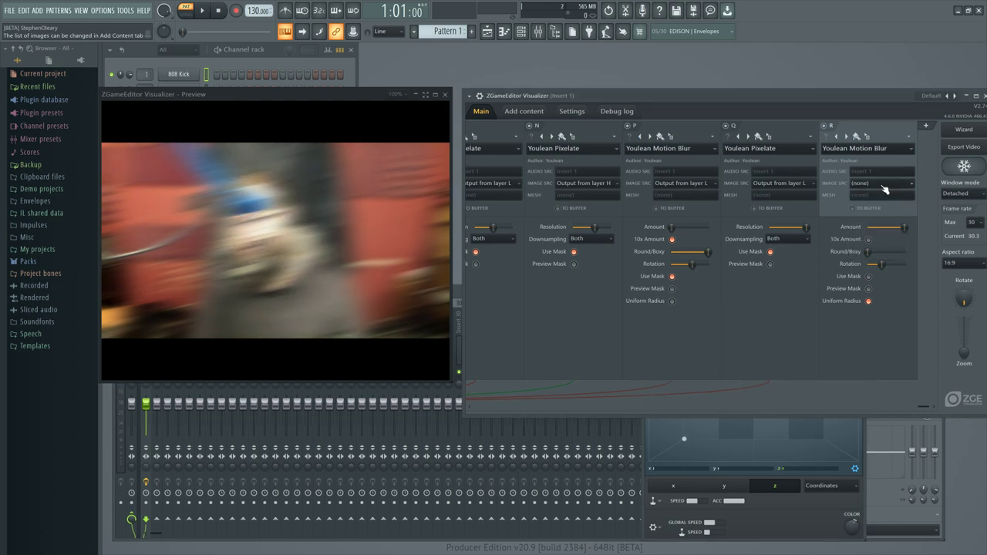
click(824, 126)
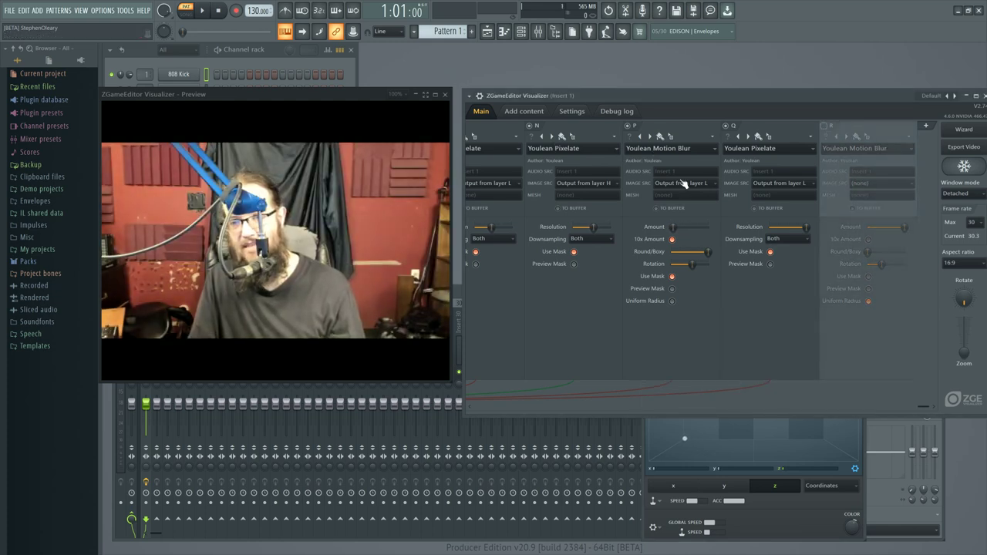
drag(672, 227, 687, 235)
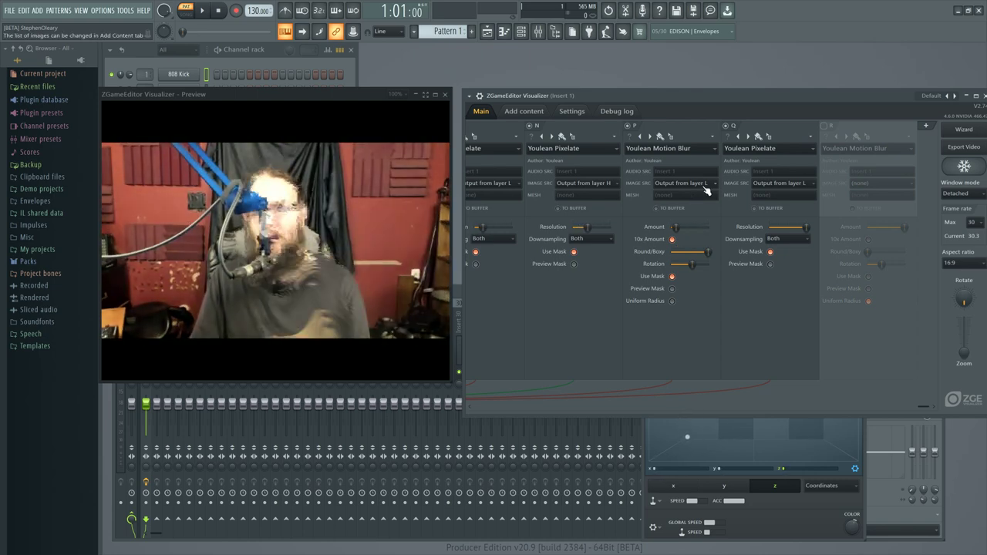
Try layer P's Youlean Motion Blur with no image source and settle on Output from layer H as its mask source
drag(921, 406, 736, 393)
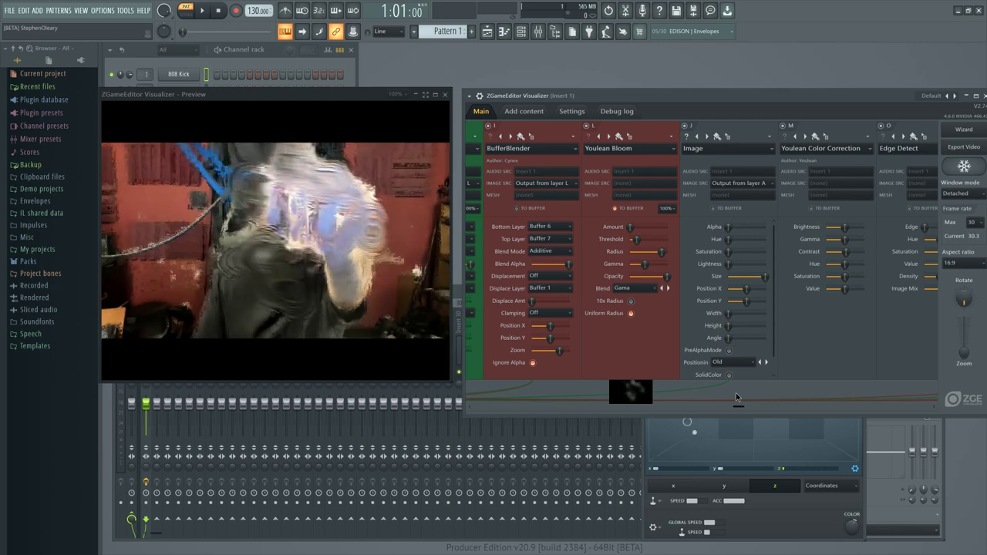
drag(736, 393, 902, 407)
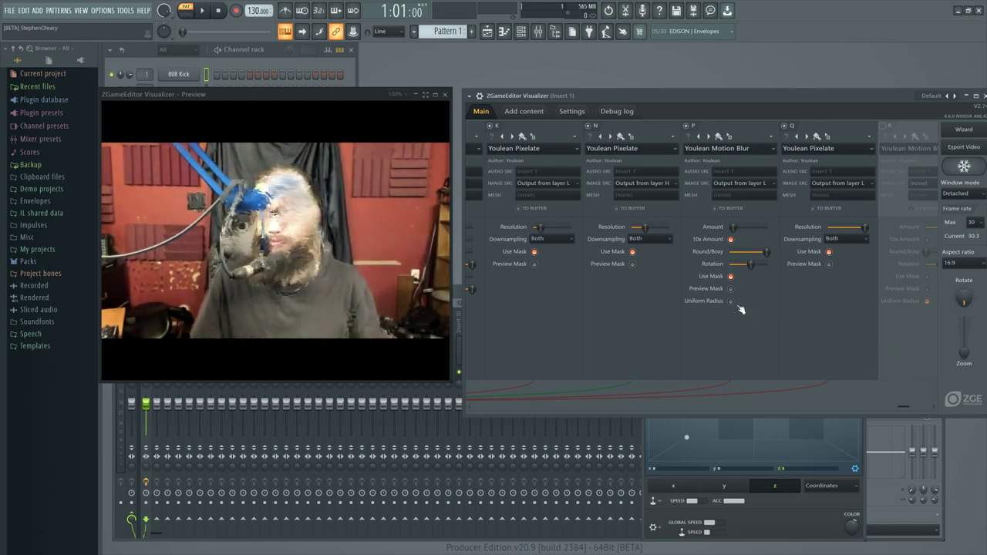
click(773, 188)
click(772, 185)
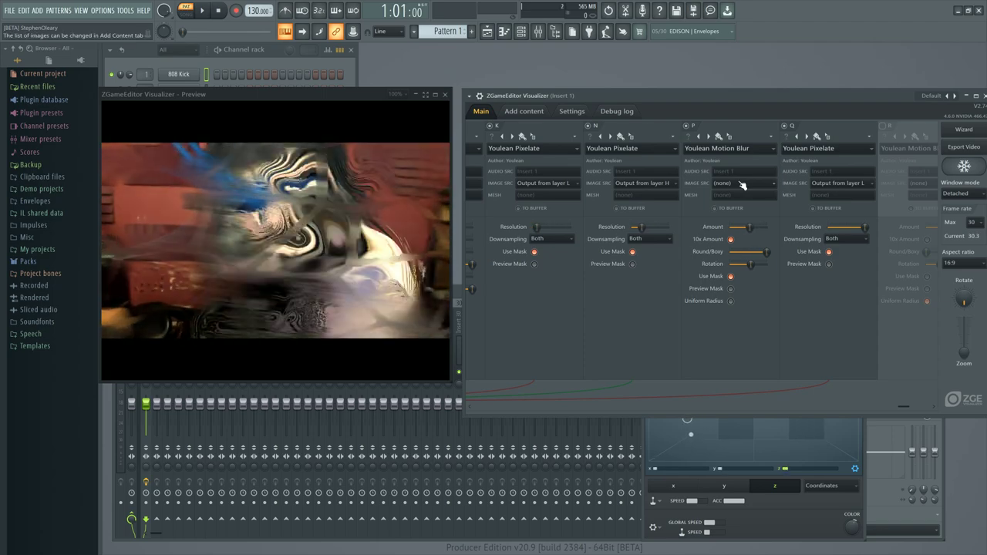
scroll(749, 185, down, 1)
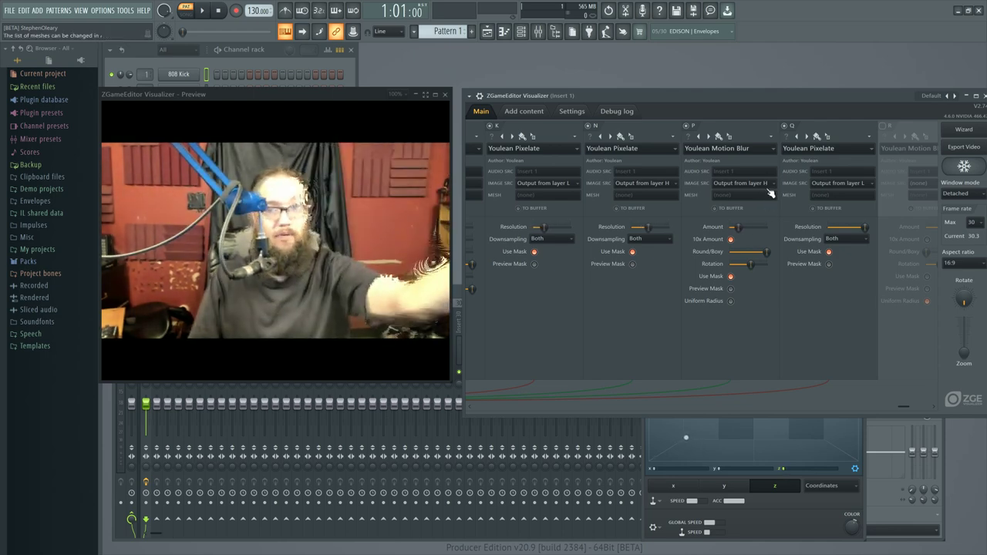
Check the BufferBlender layers, and try Output from layer G as the mask source of layer P's Youlean Motion Blur
click(767, 187)
click(766, 192)
drag(903, 406, 756, 405)
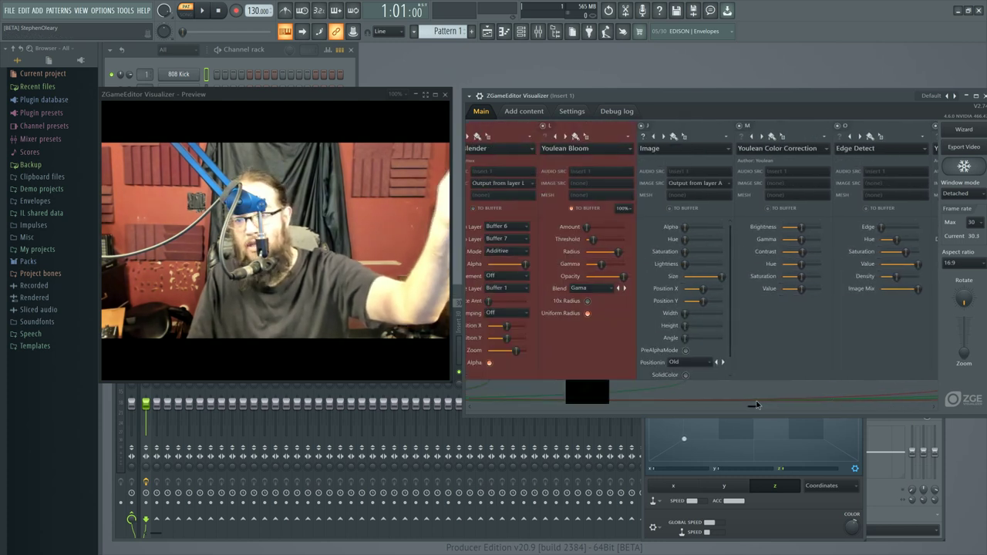
drag(757, 405, 664, 401)
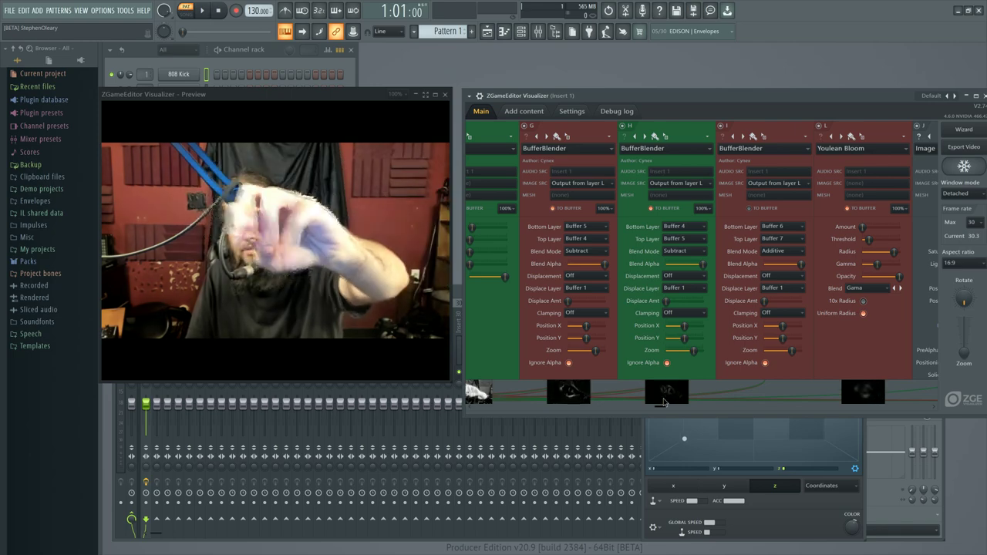
drag(663, 400, 929, 417)
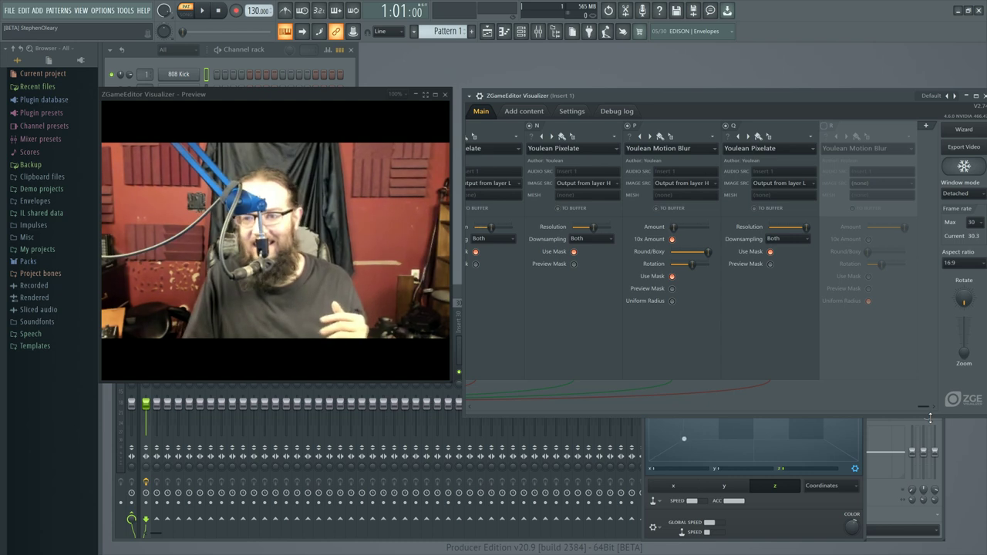
drag(921, 409, 900, 409)
click(774, 184)
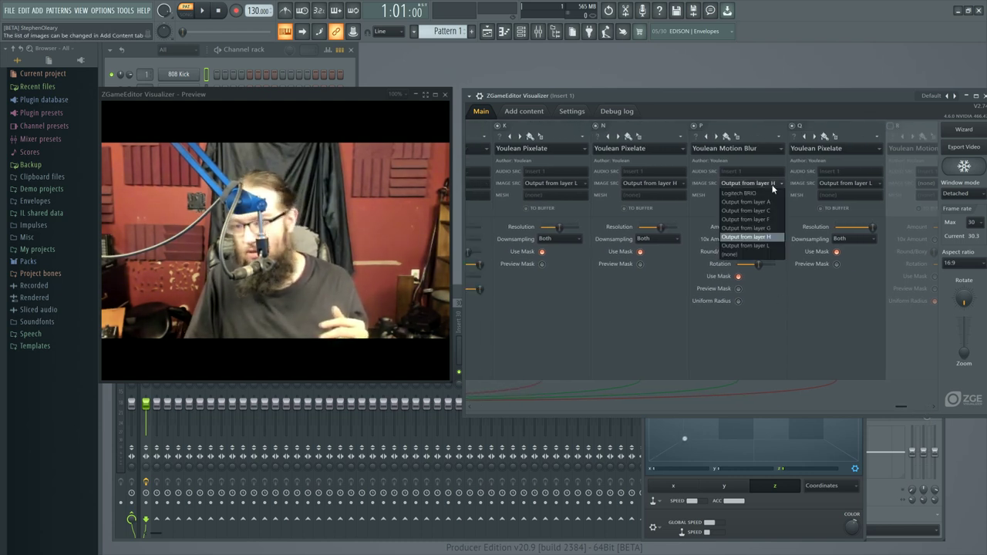
click(769, 228)
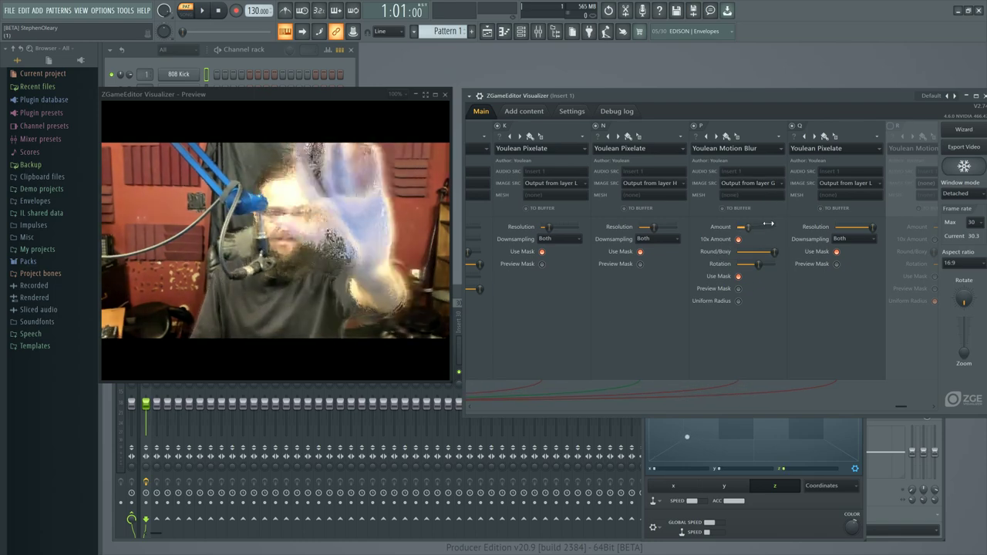
click(760, 227)
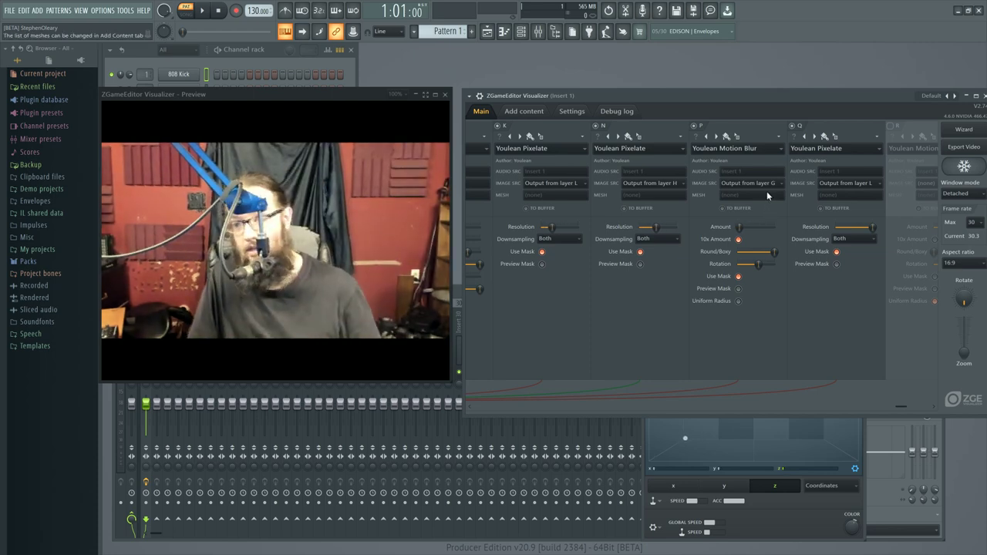
Try Output from layer C and Logitech BRIO as layer P's image source, and settle on Output from layer L
scroll(779, 194, up, 1)
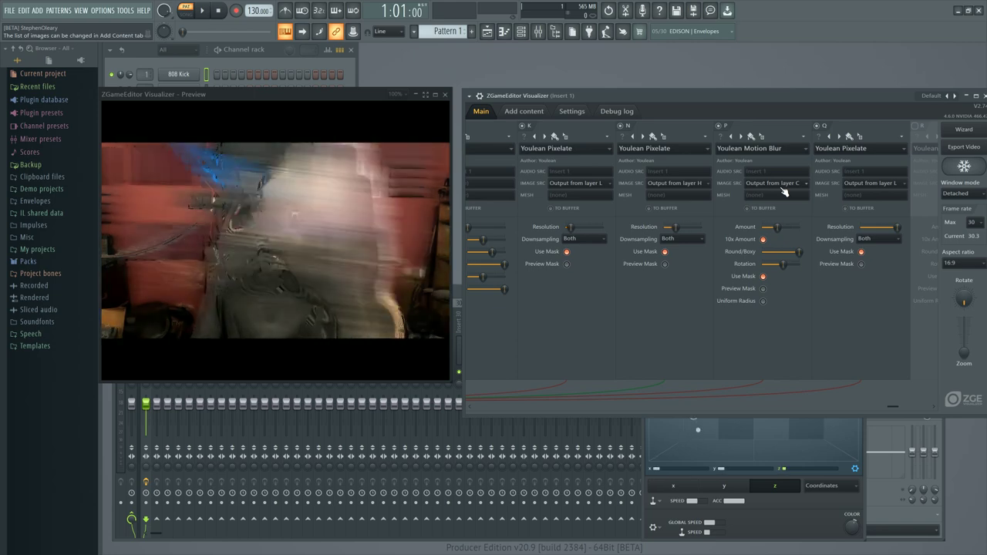
scroll(782, 191, up, 3)
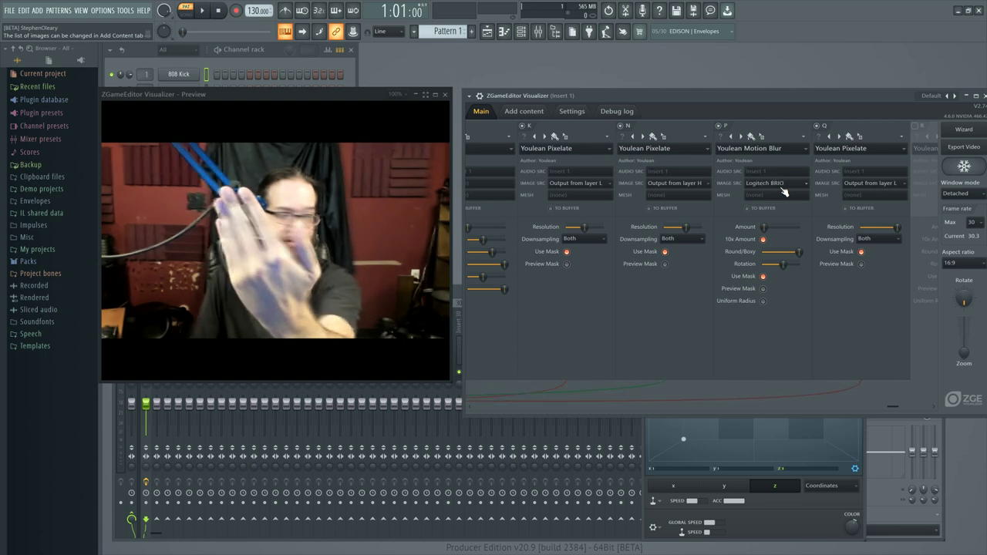
scroll(782, 191, up, 1)
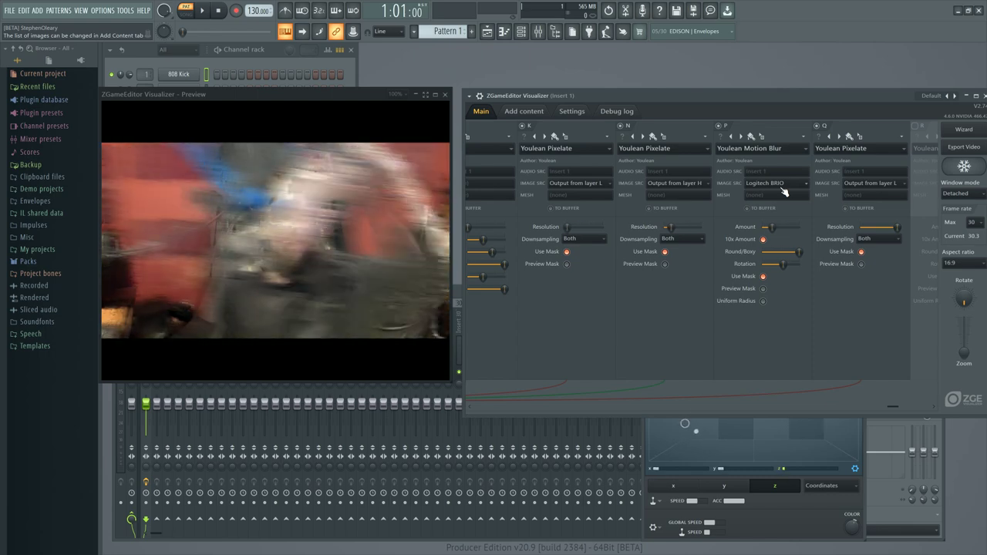
click(780, 189)
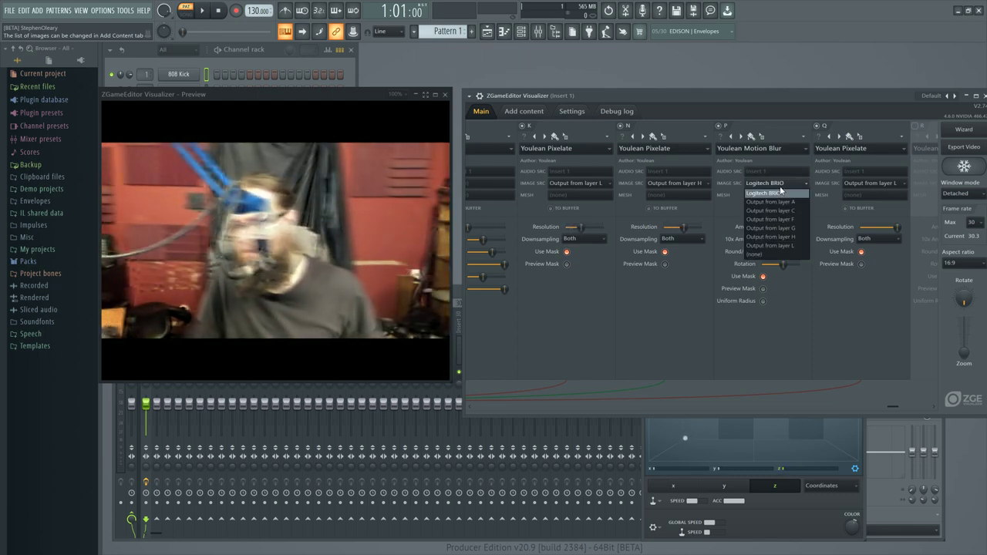
click(791, 246)
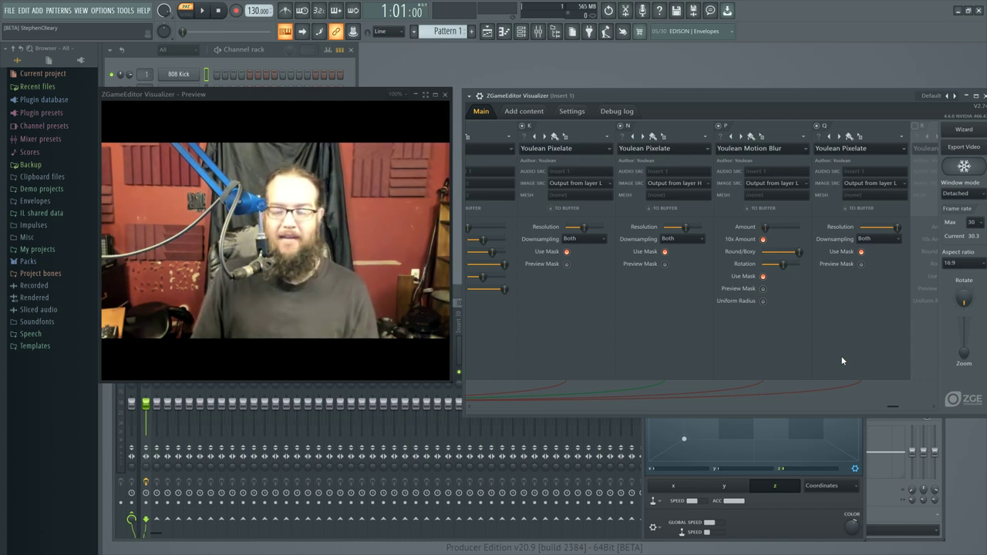
Review the layer chain from the webcam Image layers through FrameBlur and the BufferBlenders to the masked Youlean Pixelate effects
drag(890, 409, 790, 415)
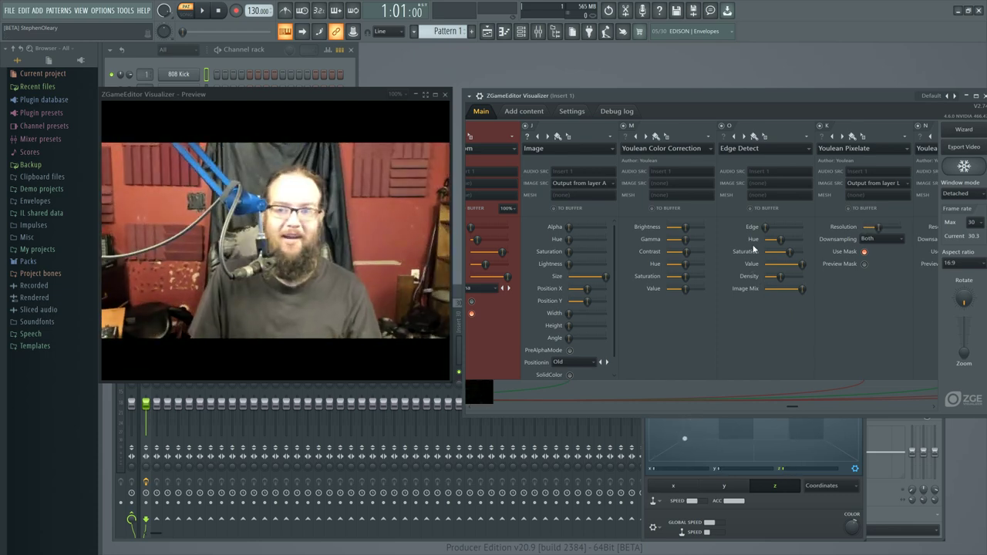
drag(795, 400, 476, 384)
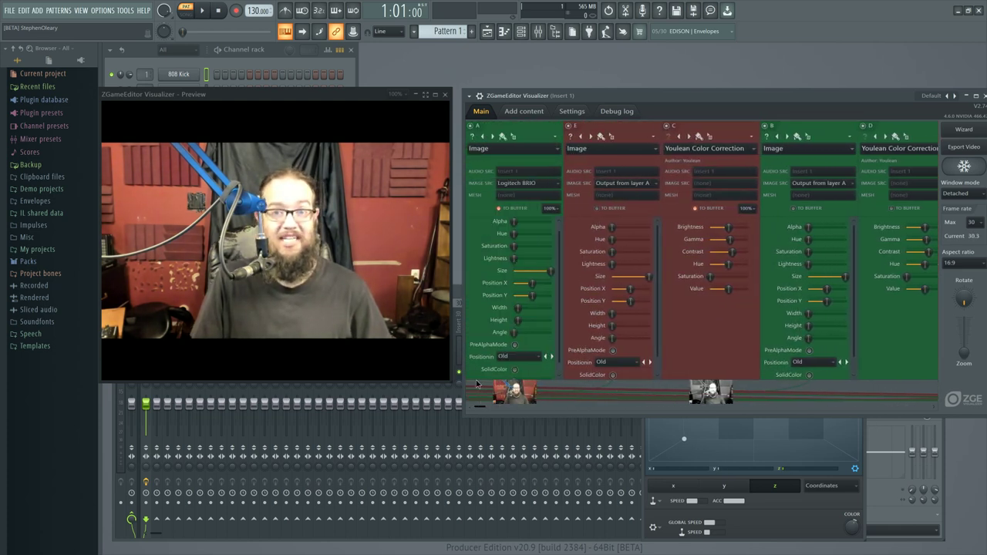
drag(476, 384, 661, 402)
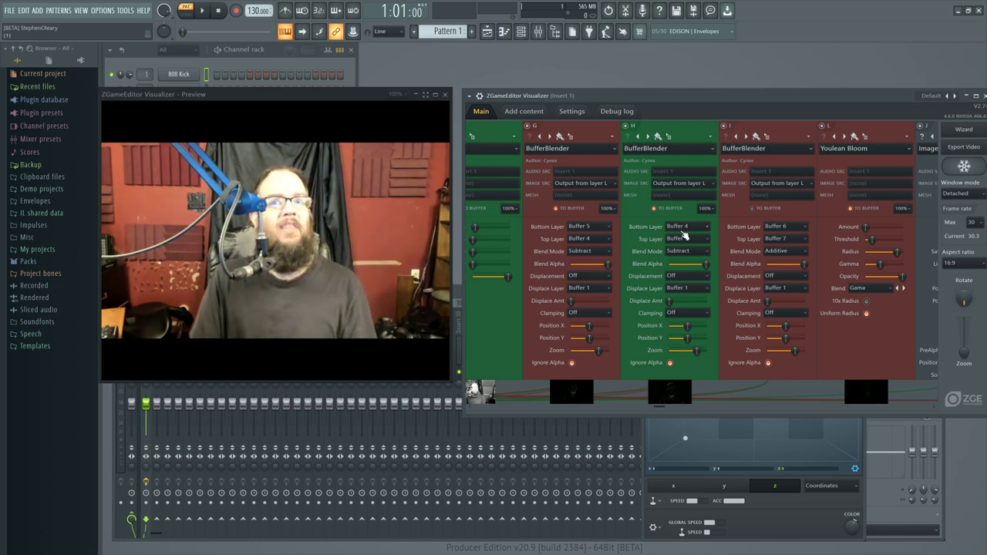
drag(649, 415, 707, 420)
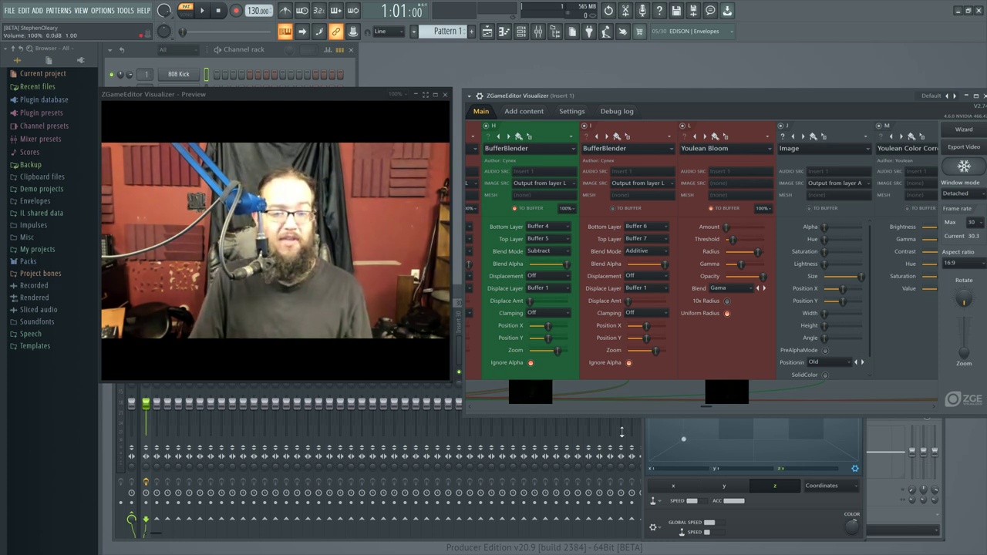
drag(704, 414, 790, 415)
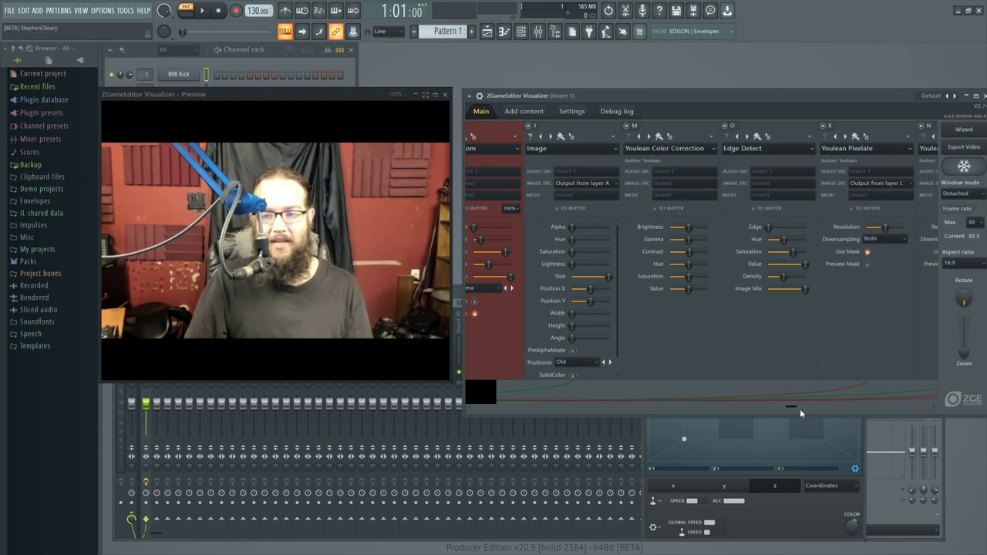
scroll(794, 408, left, 6)
scroll(777, 404, left, 8)
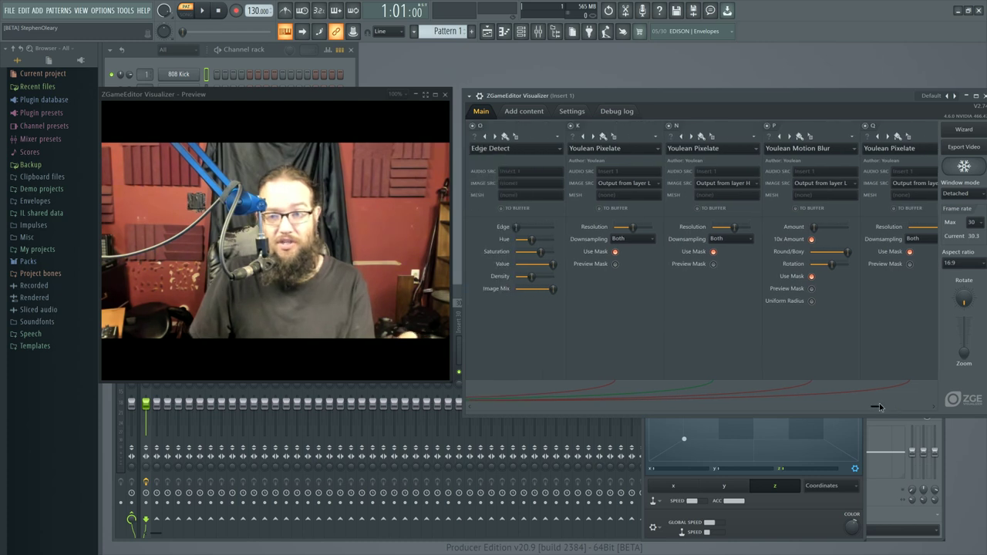
scroll(879, 407, left, 6)
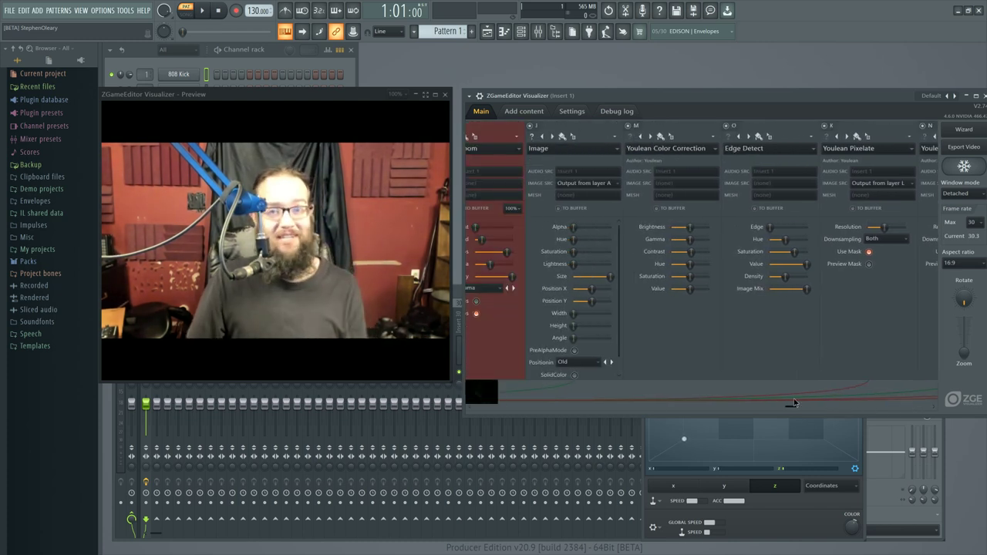
scroll(794, 402, left, 10)
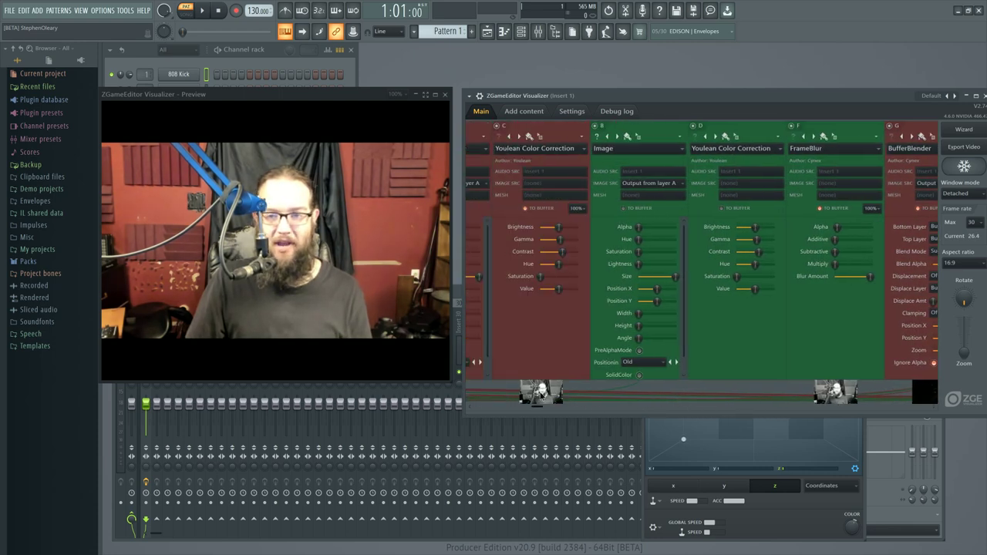
scroll(658, 401, right, 8)
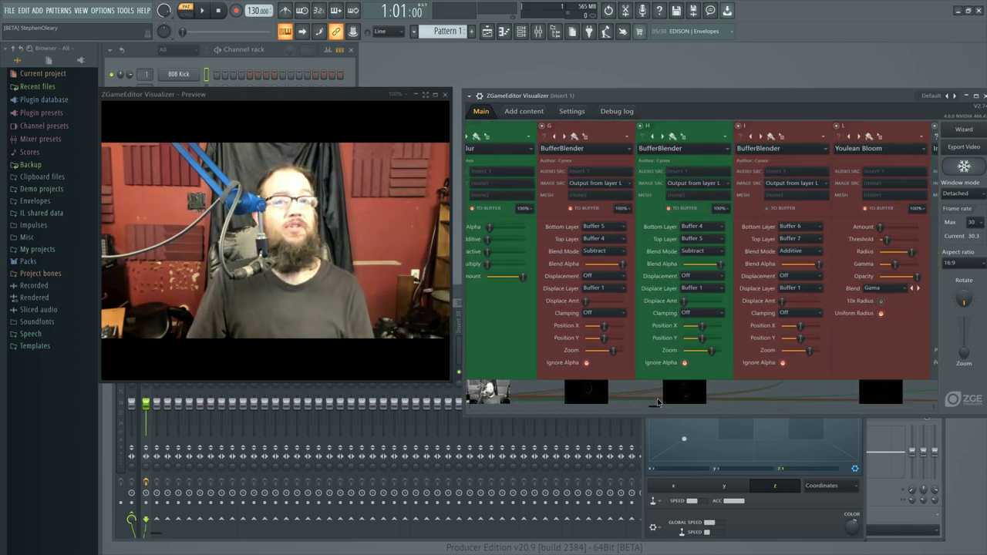
drag(657, 402, 817, 426)
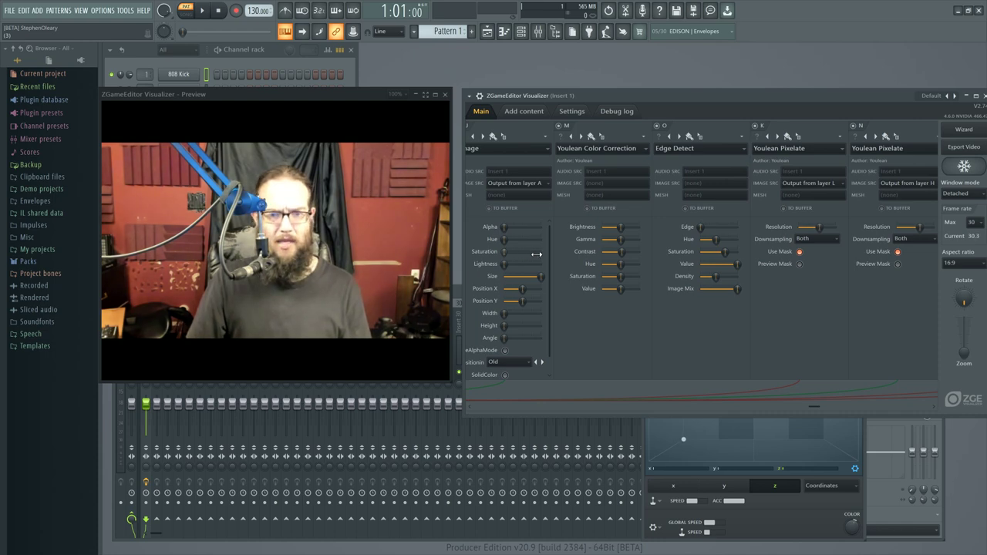
drag(815, 410, 823, 410)
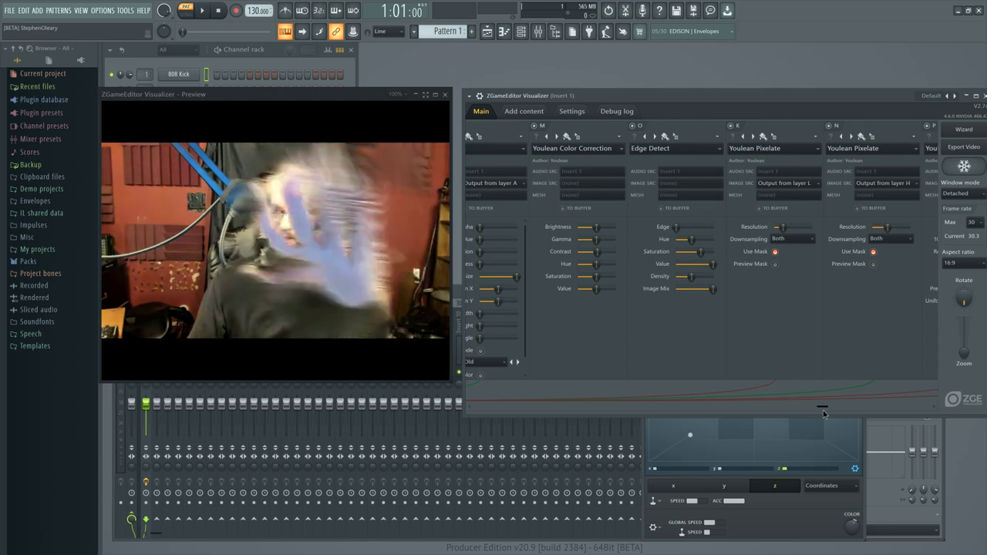
Send layer Q to buffer and make layer R an enabled Image effect with Output from layer Q as its image source
drag(822, 410, 920, 420)
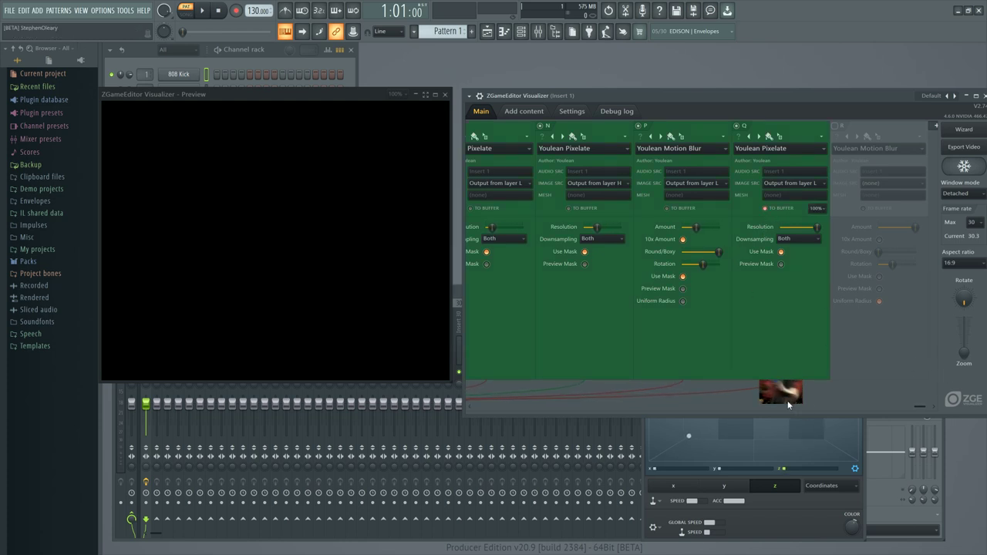
right_click(917, 139)
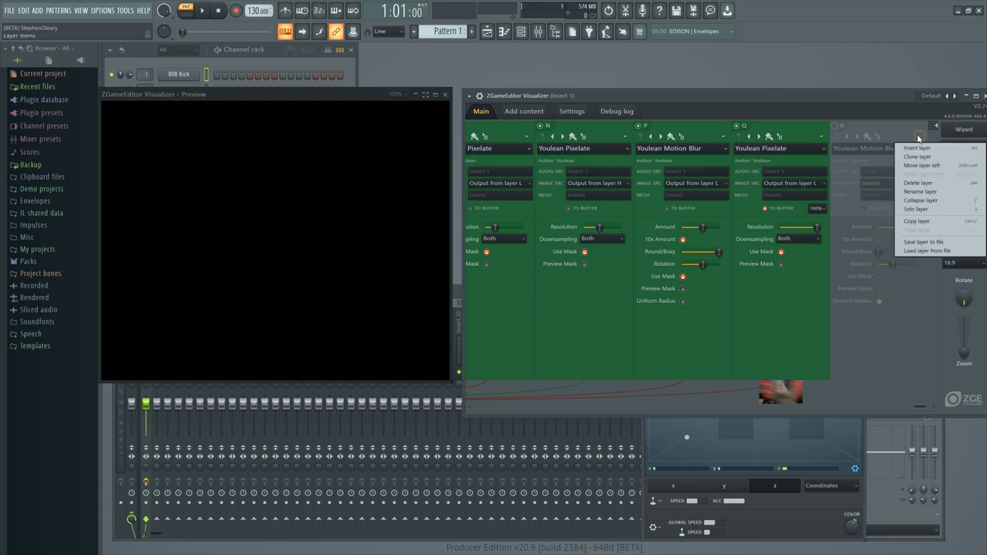
click(913, 148)
mouse_move(875, 220)
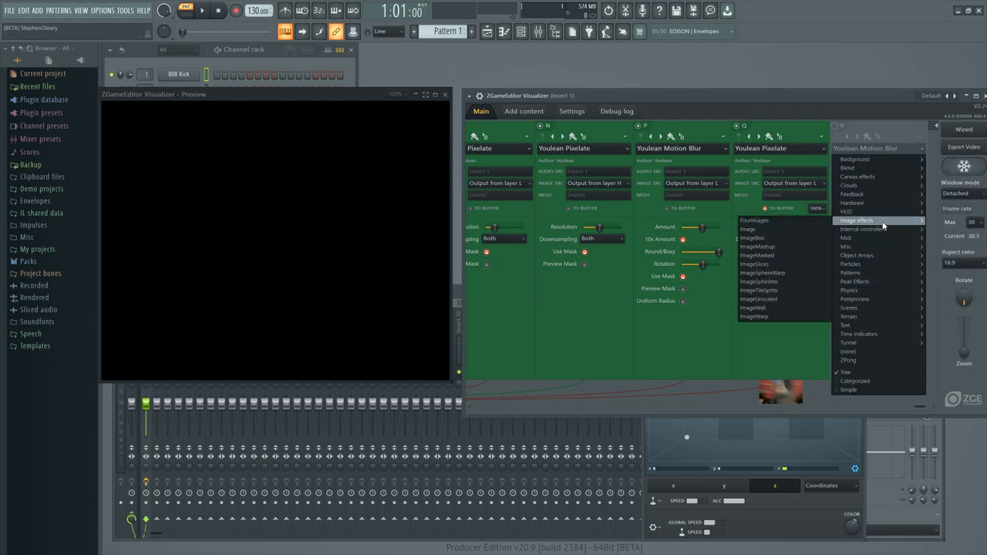
click(804, 229)
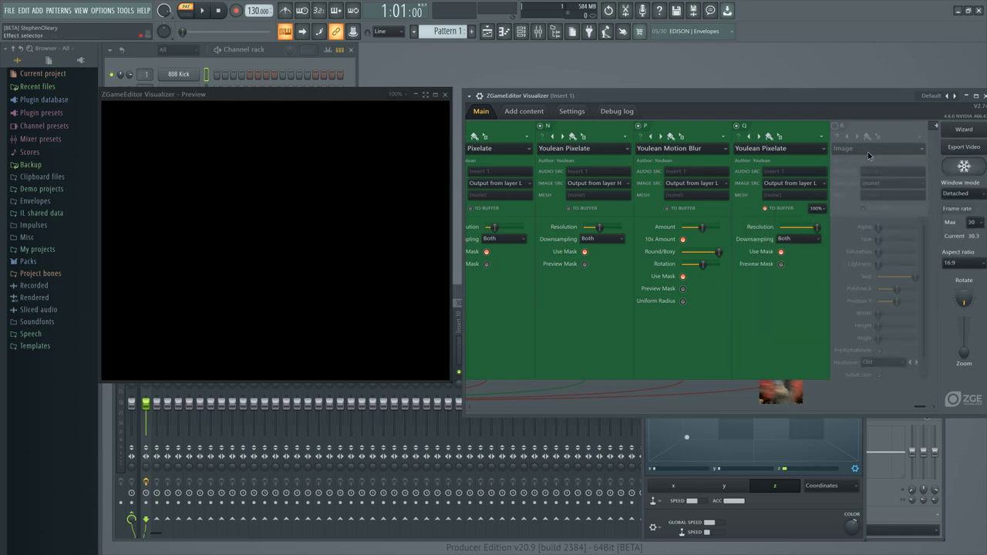
click(913, 148)
click(858, 110)
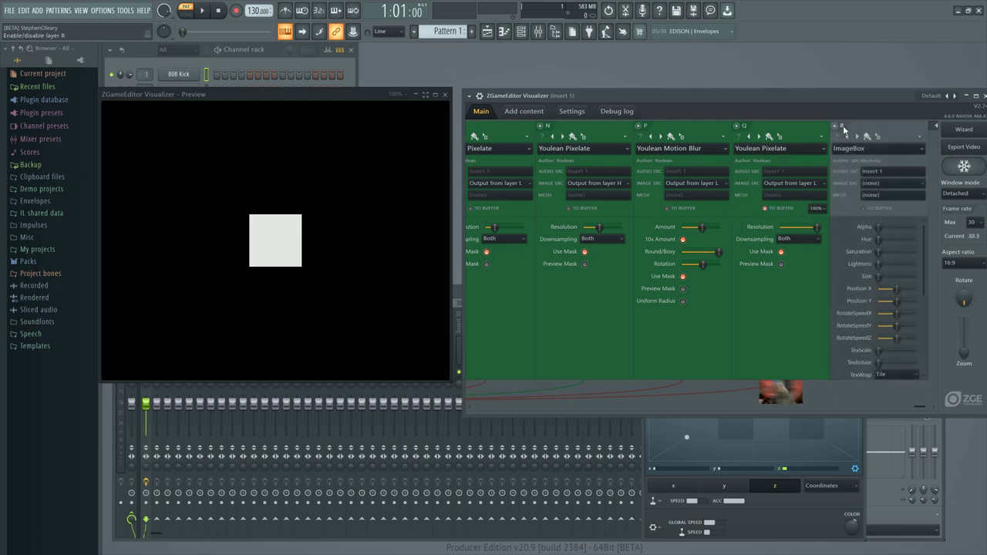
click(892, 185)
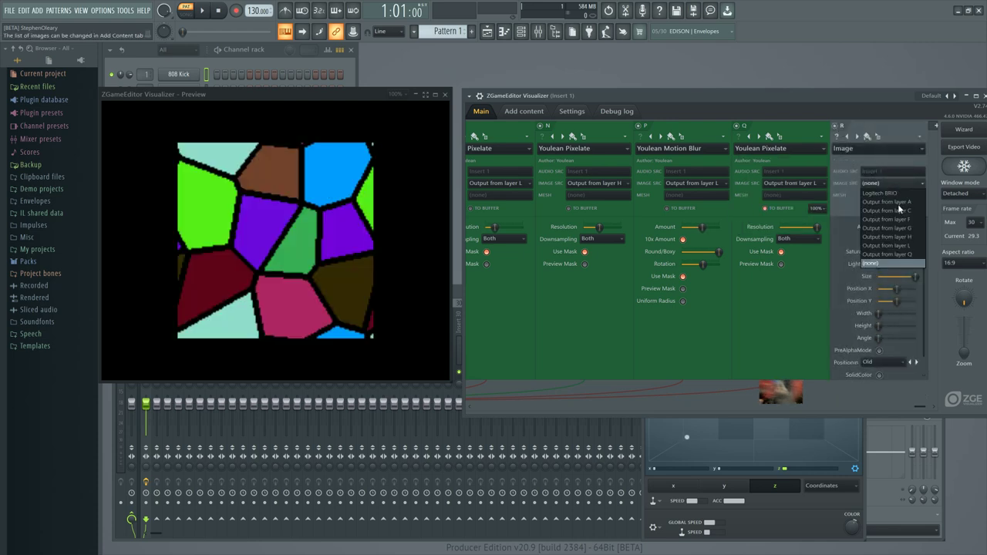
click(908, 257)
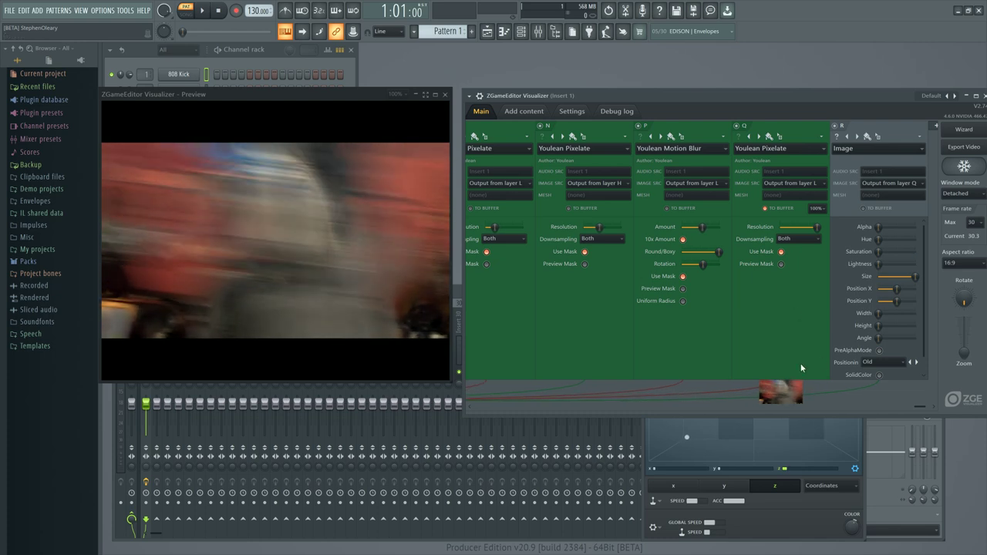
Set layer G's BufferBlender to use Buffer 6 as the bottom layer and Buffer 5 as the top layer
scroll(890, 411, left, 1)
scroll(665, 399, left, 6)
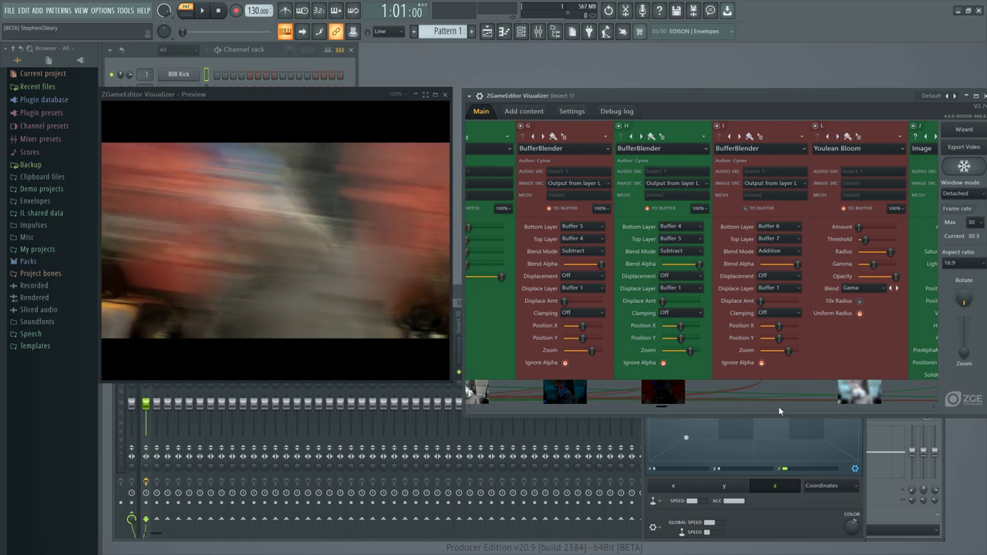
scroll(637, 408, left, 2)
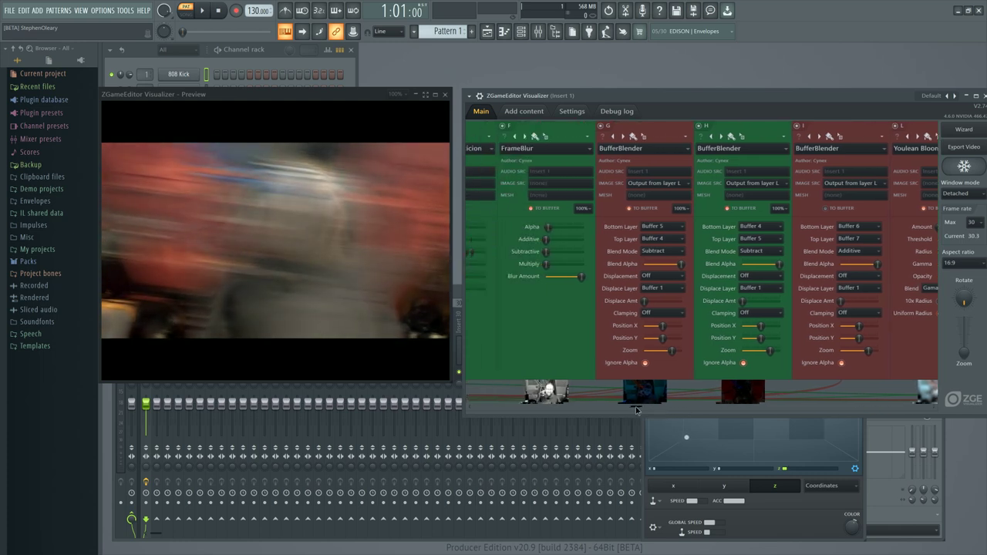
scroll(683, 228, up, 1)
scroll(683, 226, down, 1)
scroll(683, 237, down, 1)
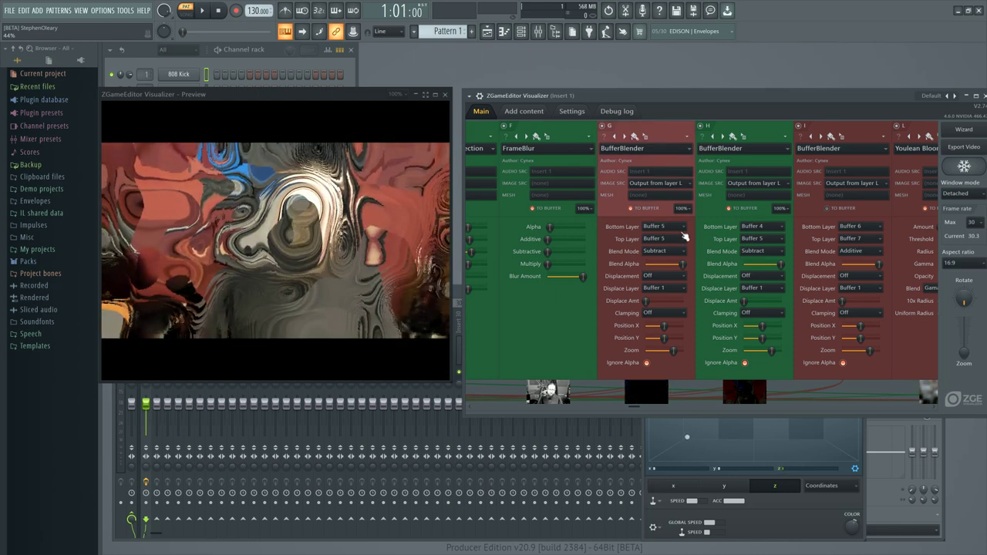
scroll(681, 227, up, 1)
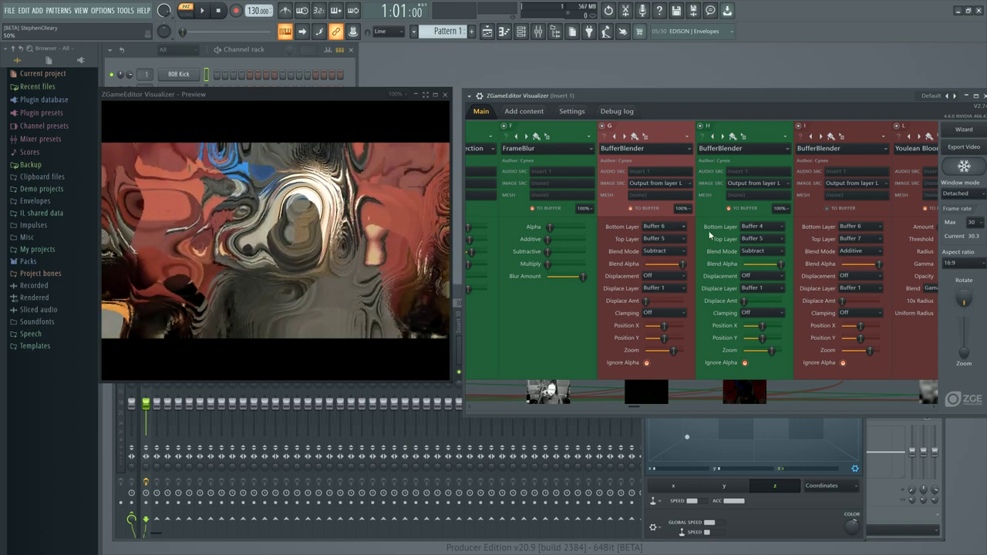
Set layer H's BufferBlender to use Buffer 5 as the bottom layer and Buffer 6 as the top layer
scroll(777, 242, down, 1)
scroll(778, 226, down, 1)
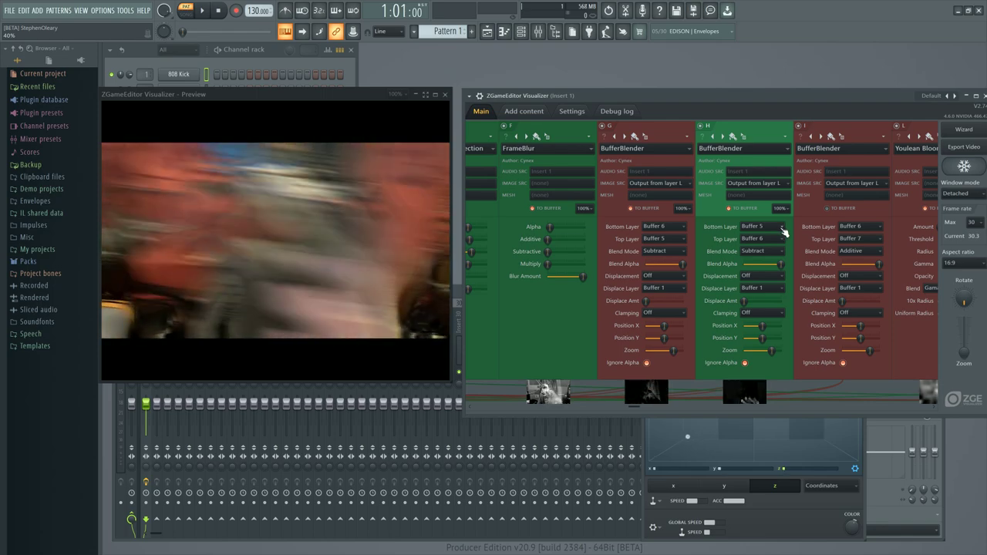
drag(634, 406, 689, 409)
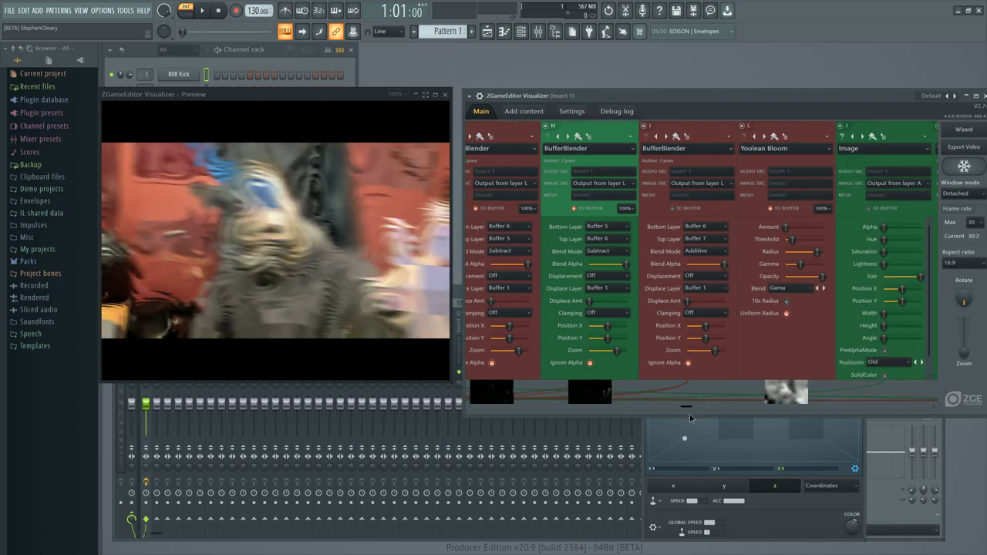
Set layer I's BufferBlender to use Buffer 7 as the bottom layer and Buffer 8 as the top layer
scroll(727, 242, down, 1)
scroll(727, 232, down, 1)
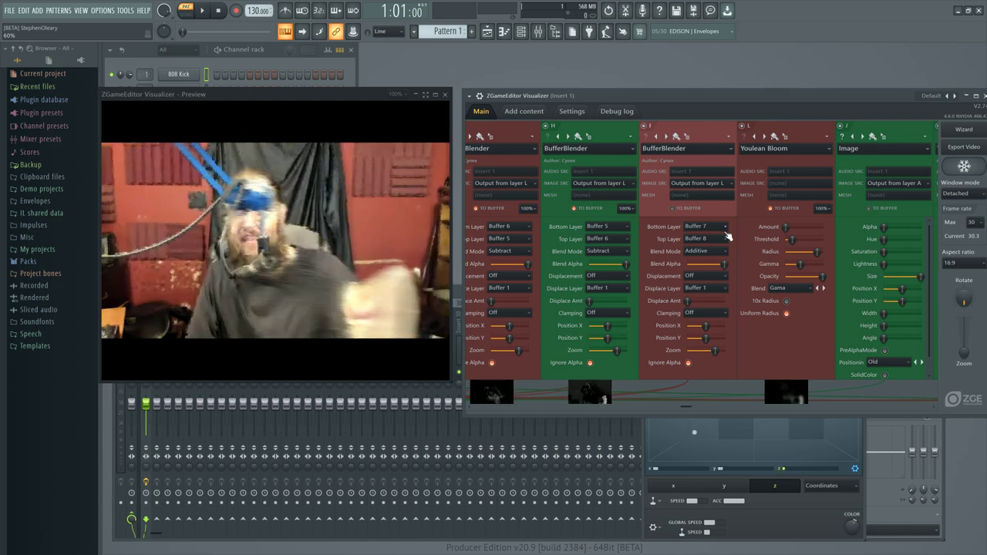
Change layer R's effect to BufferBlender, with Buffer 6 as the top layer and Additive as the blend mode
drag(683, 407, 934, 416)
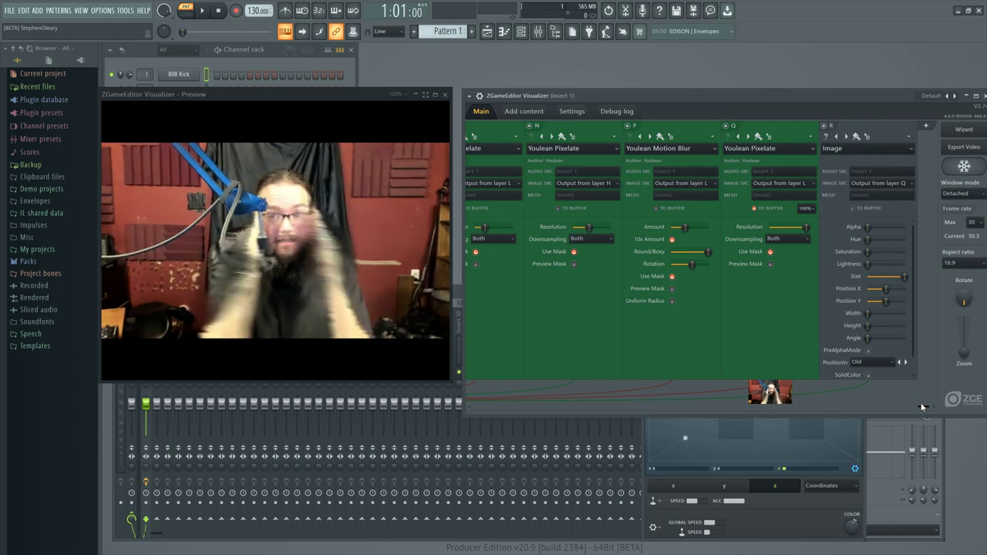
click(859, 149)
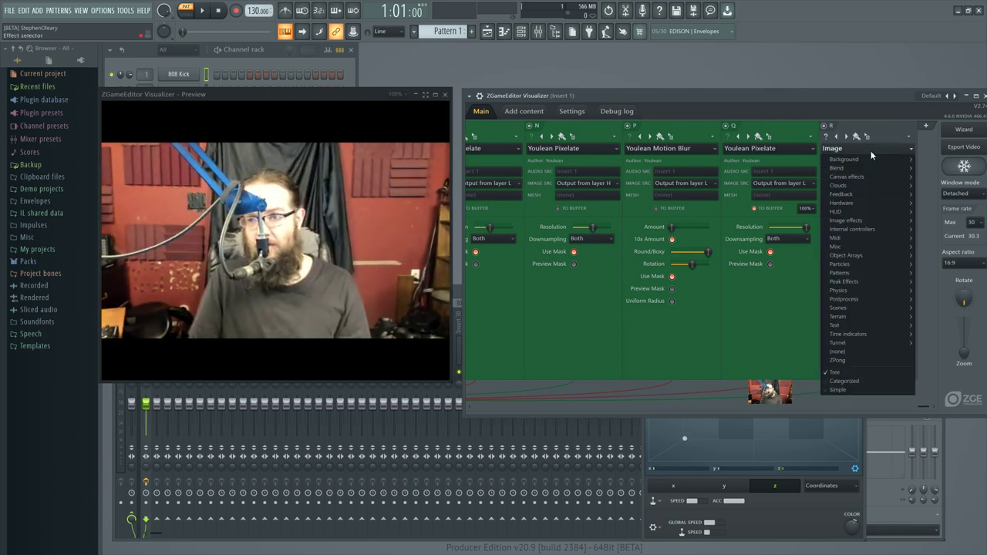
mouse_move(856, 168)
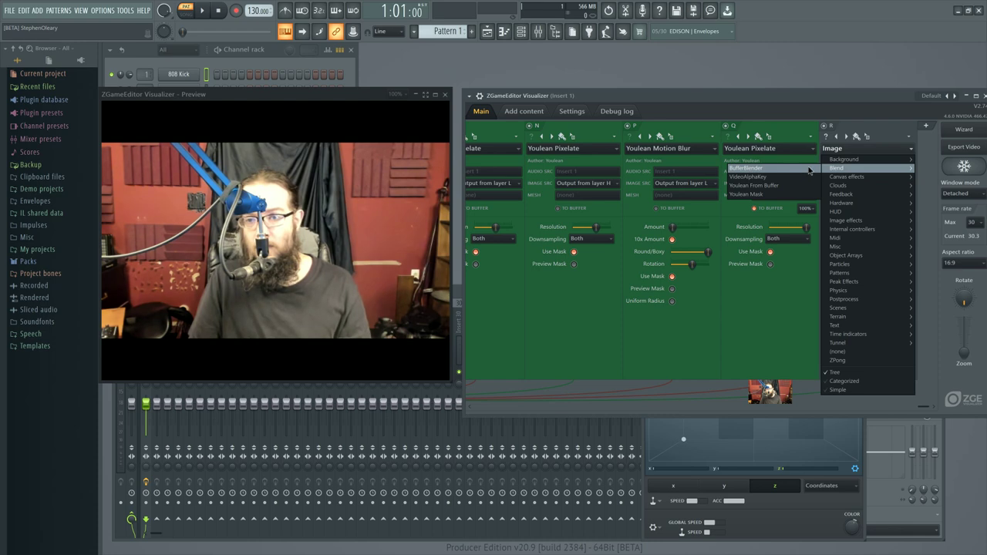
click(745, 168)
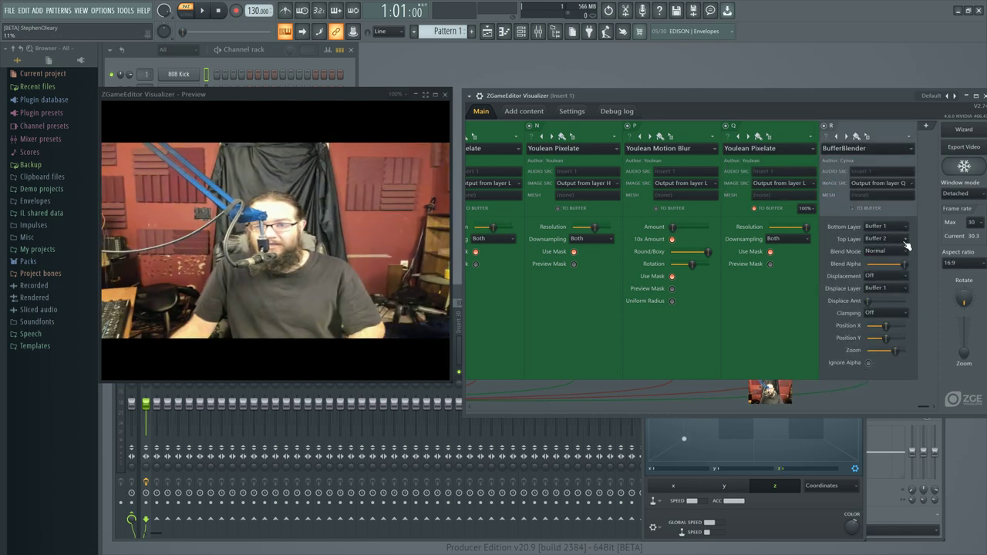
scroll(907, 245, down, 4)
scroll(906, 245, down, 1)
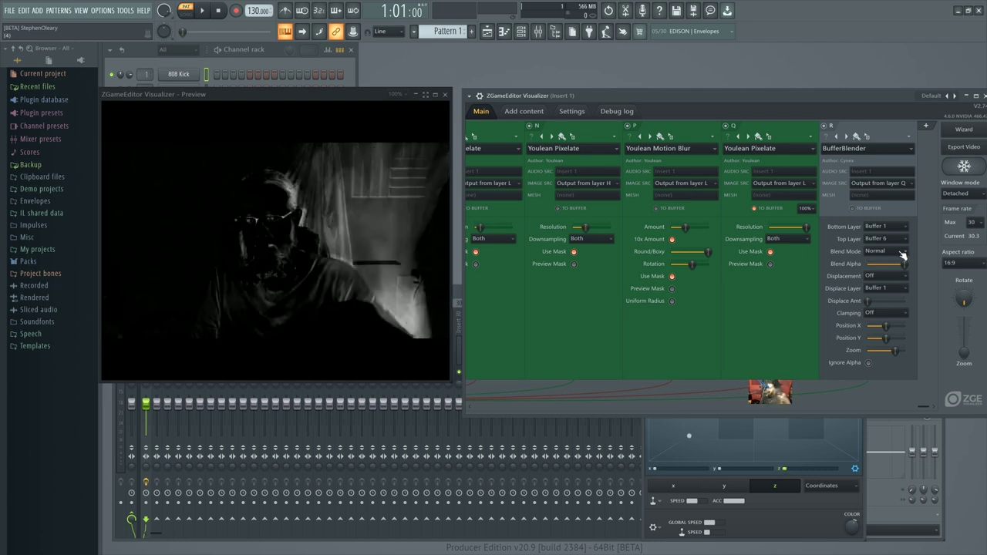
scroll(901, 255, down, 2)
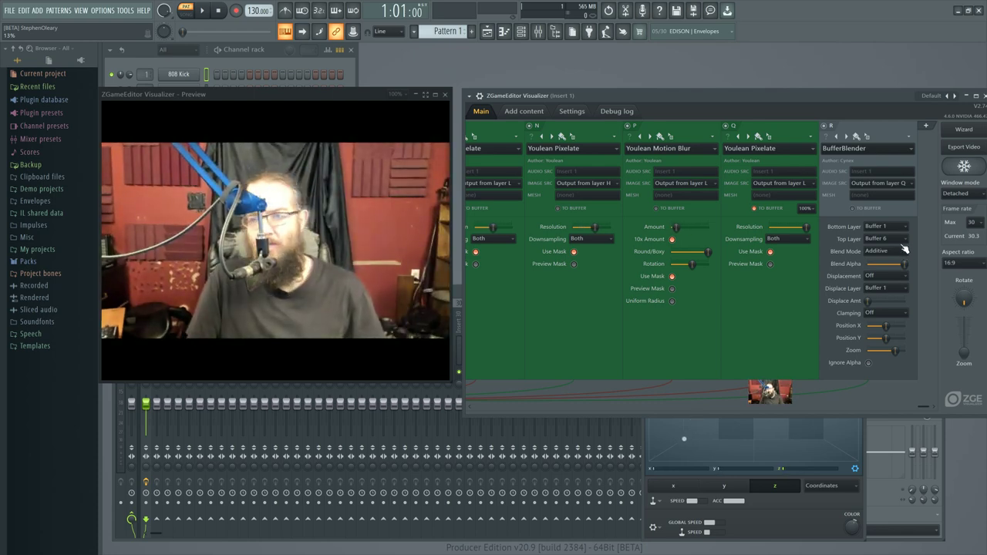
Lower layer R's Blend Alpha to minimum, set Full displacement with Buffer 6 as the displace layer, and try out the displace amount
drag(904, 263, 871, 263)
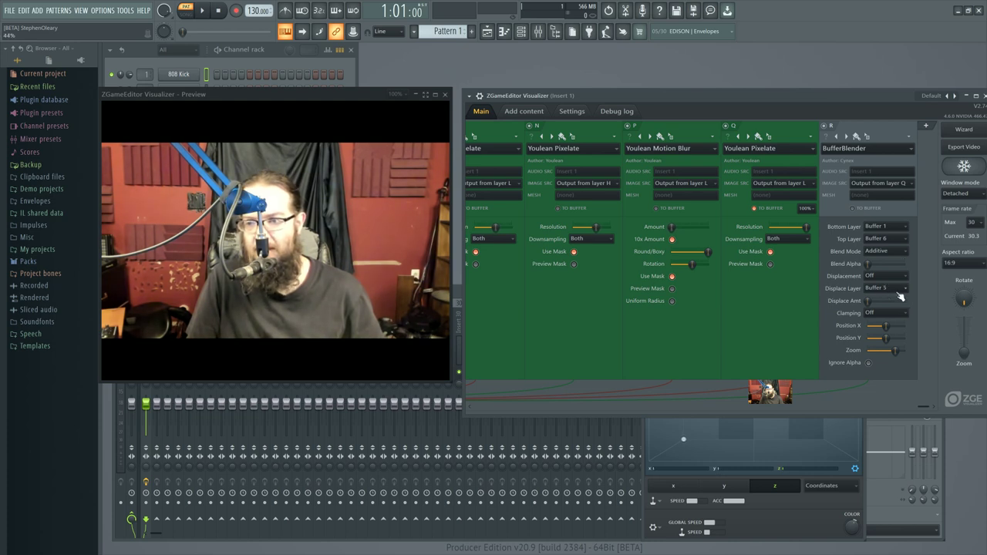
drag(868, 301, 908, 303)
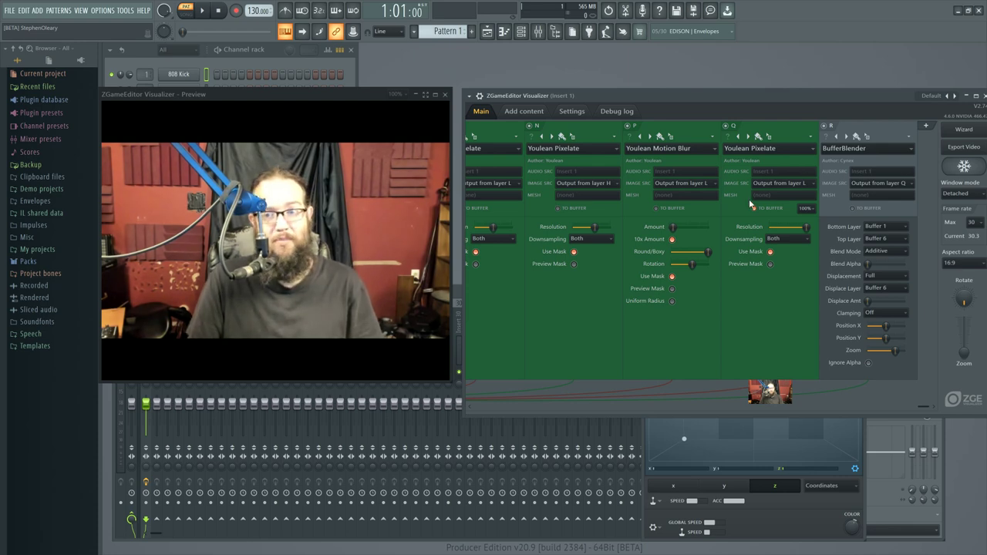
drag(924, 406, 698, 409)
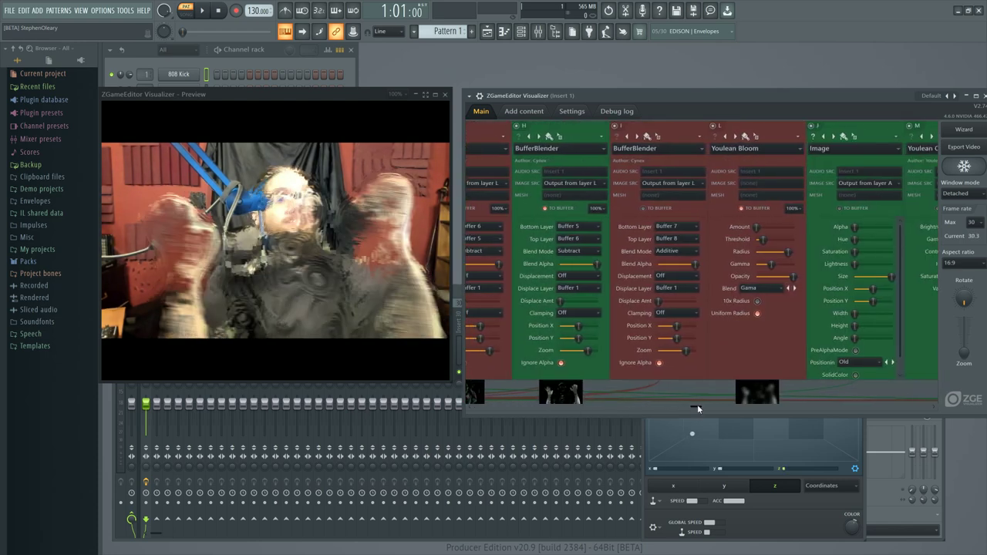